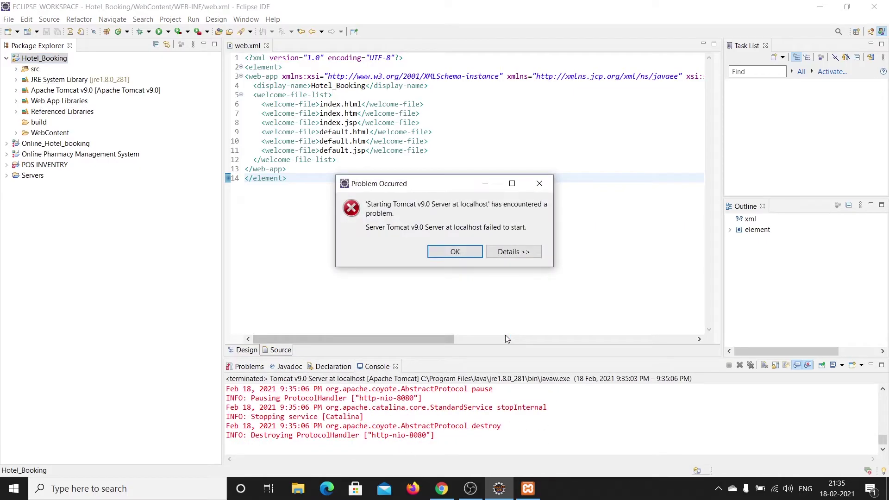
# Try to run the Hotel_Booking project on the existing Tomcat v9.0 Server at localhost, and close the web.xml editor.
pyautogui.click(455, 251)
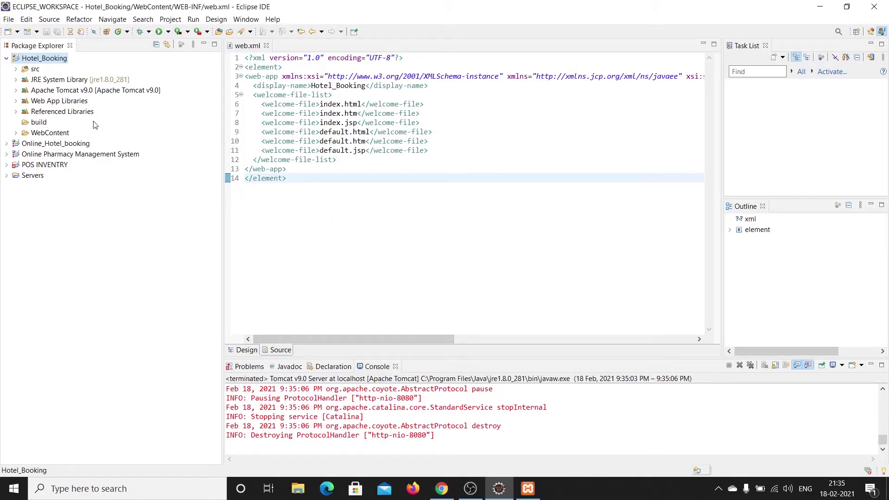
pyautogui.rightClick(54, 63)
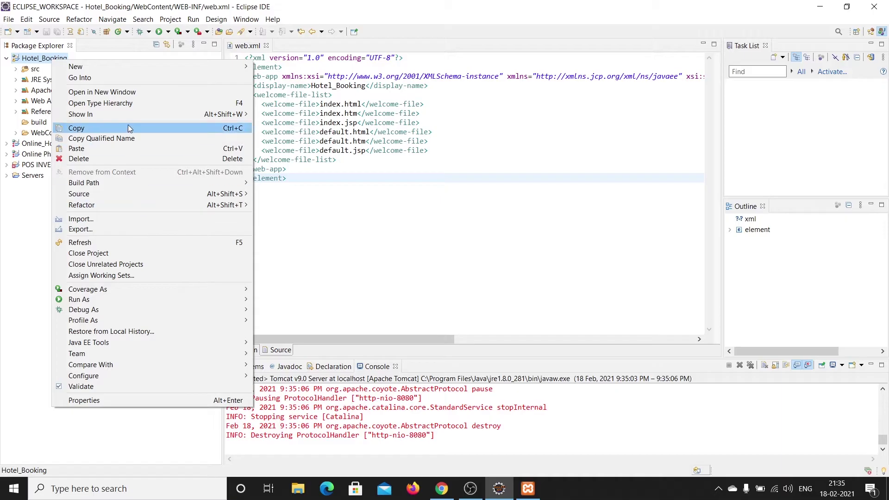
pyautogui.moveTo(145, 304)
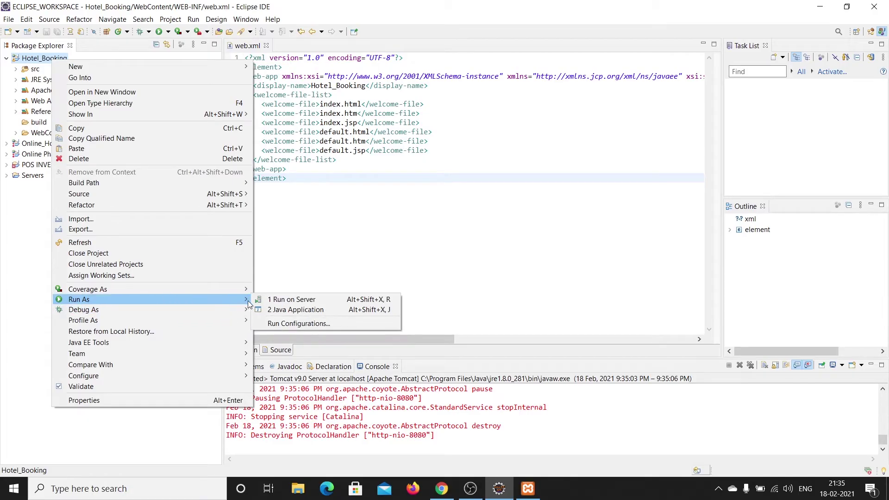
pyautogui.click(292, 299)
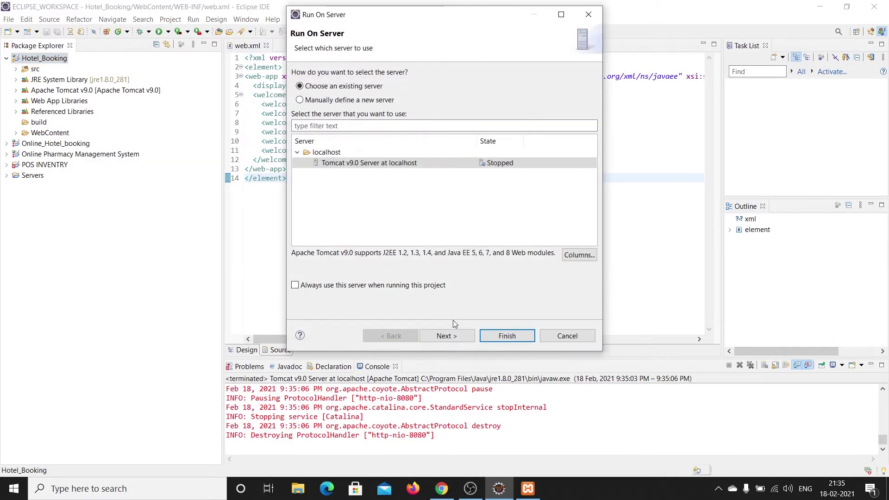
pyautogui.click(504, 337)
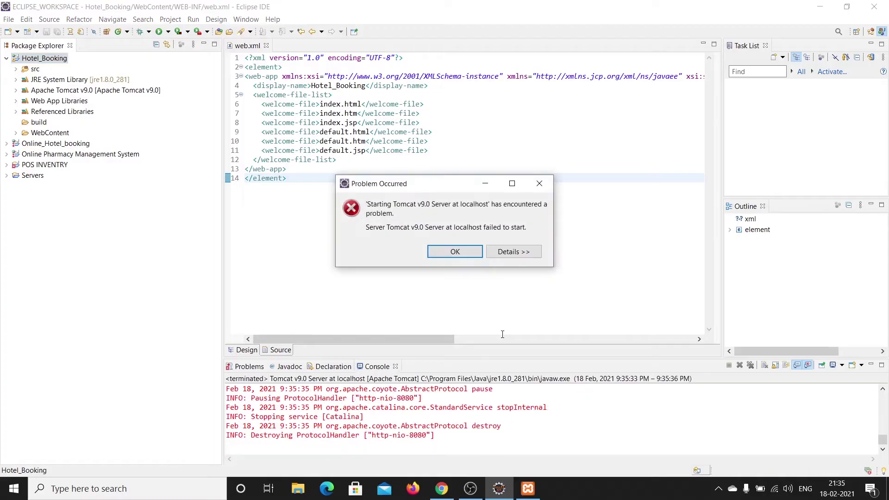
pyautogui.click(539, 183)
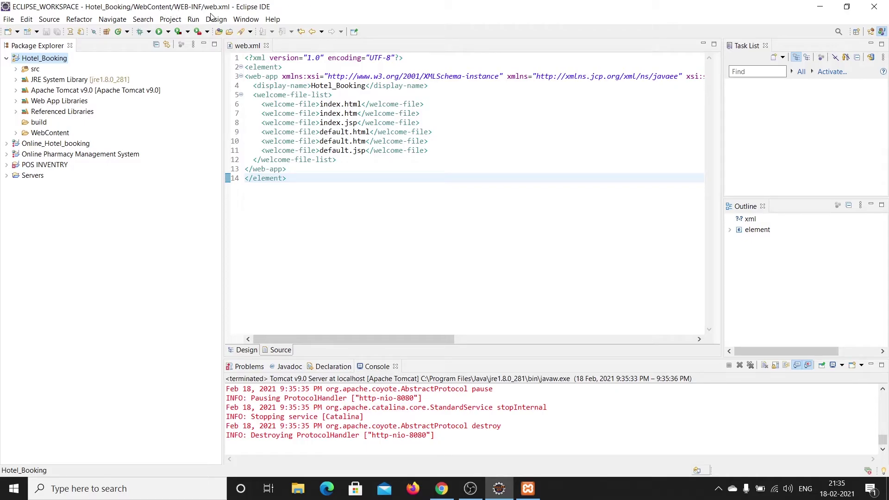
pyautogui.click(267, 45)
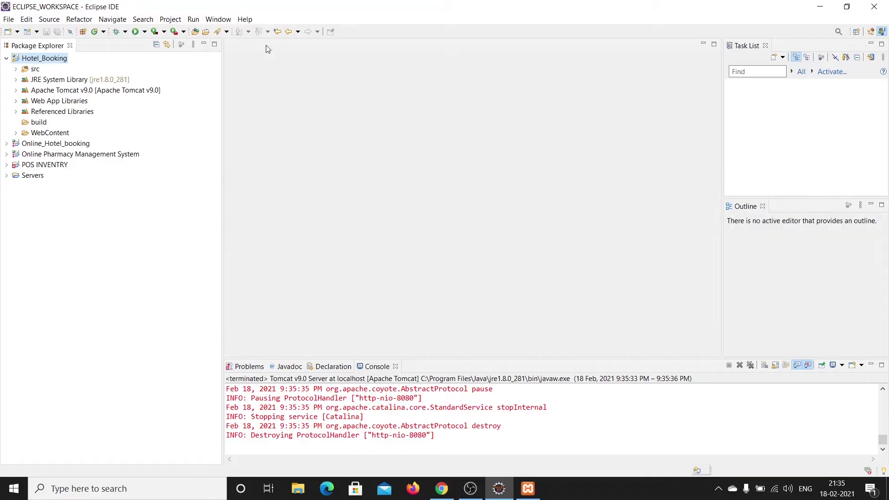
# In the Hotel_Booking project properties, set Tomcat v9.0 Server at localhost as the server always used when running the project.
pyautogui.click(54, 62)
pyautogui.rightClick(54, 64)
pyautogui.moveTo(94, 326)
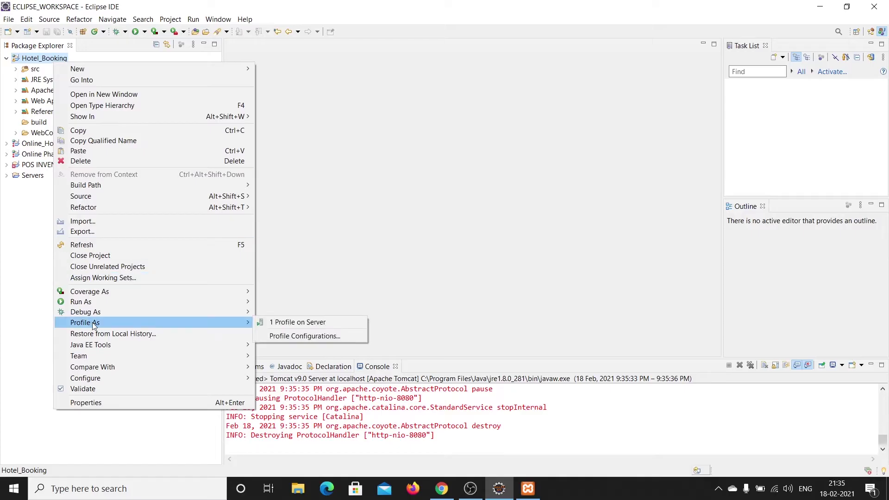
pyautogui.click(138, 402)
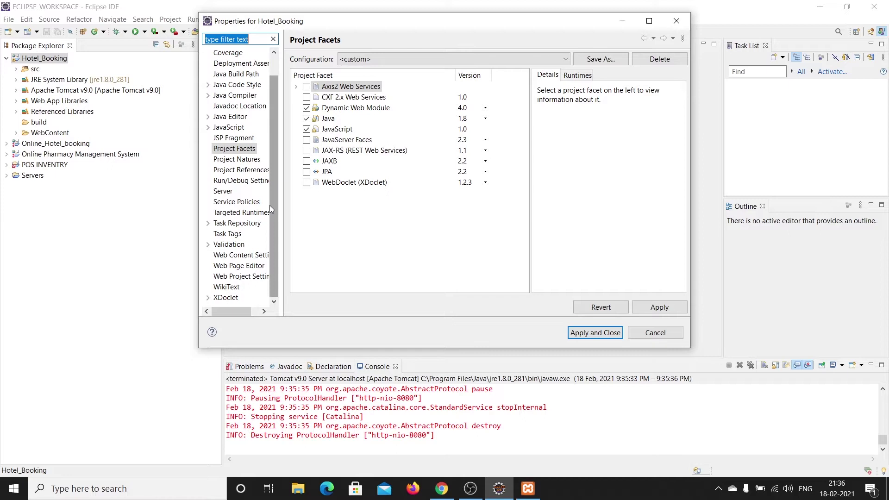
pyautogui.click(217, 191)
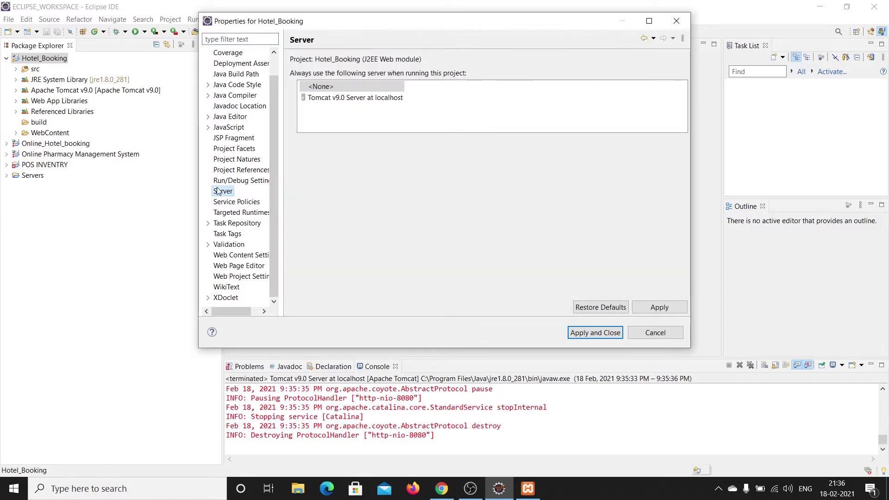
pyautogui.click(342, 98)
pyautogui.click(587, 304)
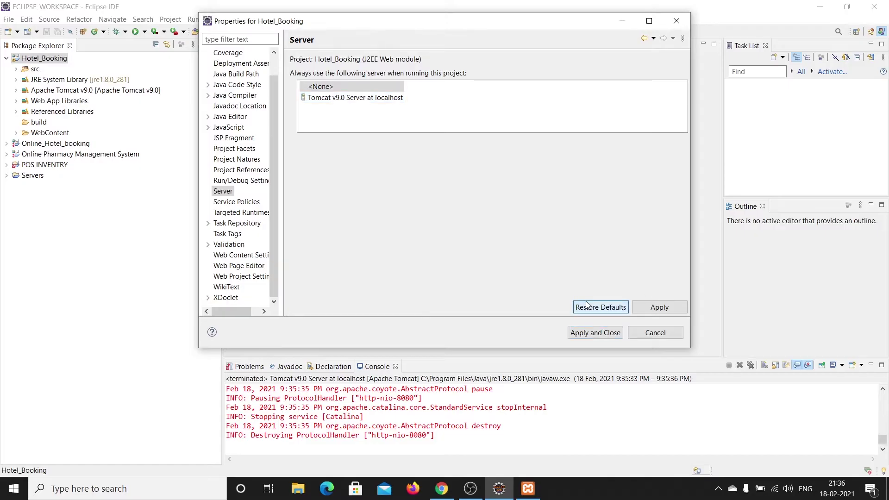
pyautogui.click(355, 98)
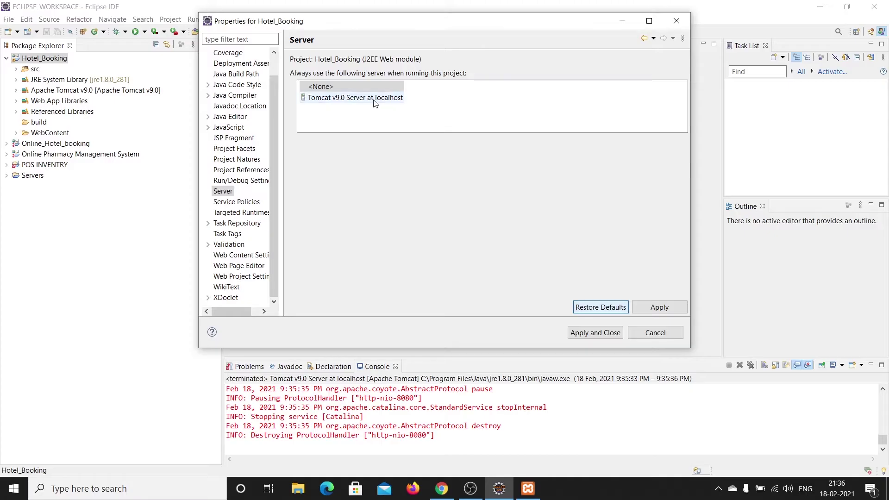
pyautogui.click(644, 308)
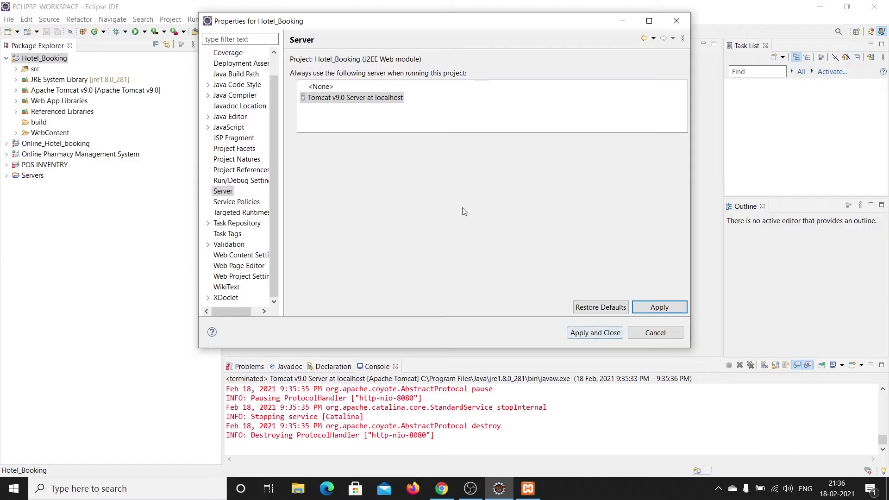
# Review the project's Java Build Path, Deployment Assembly, Javadoc Location, Java Compiler and Resource properties.
pyautogui.click(243, 148)
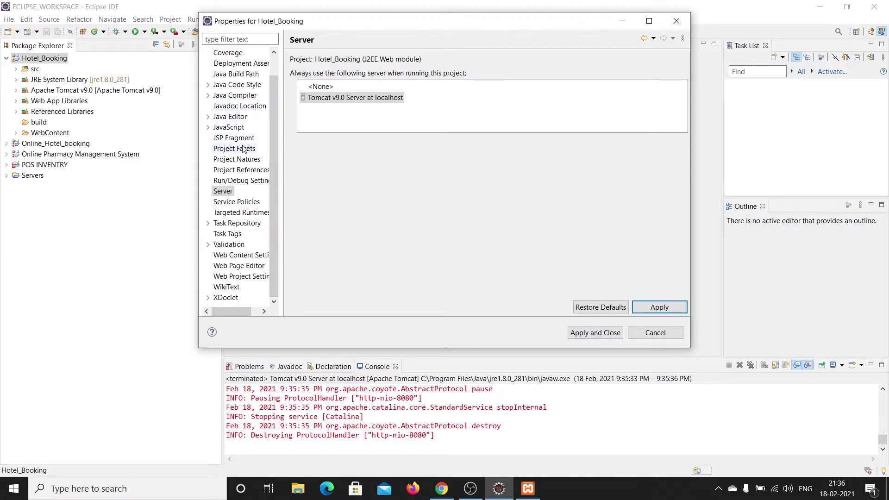
pyautogui.click(244, 75)
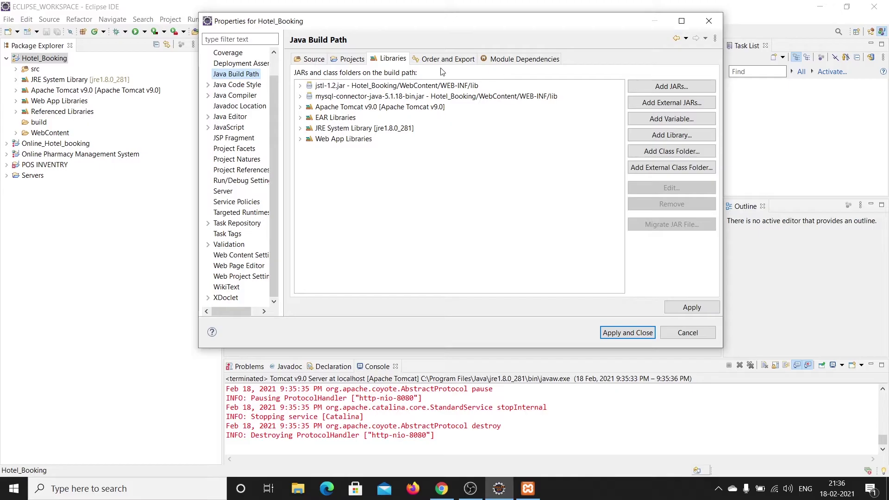
pyautogui.click(246, 64)
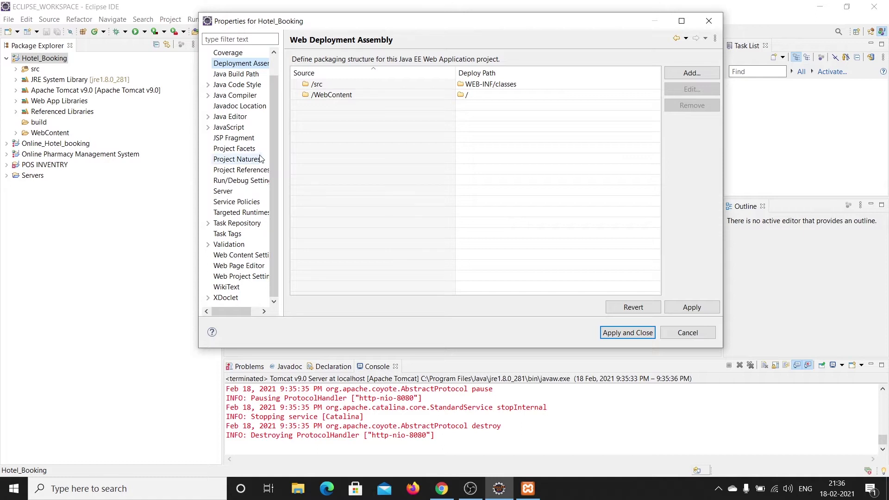
pyautogui.click(240, 106)
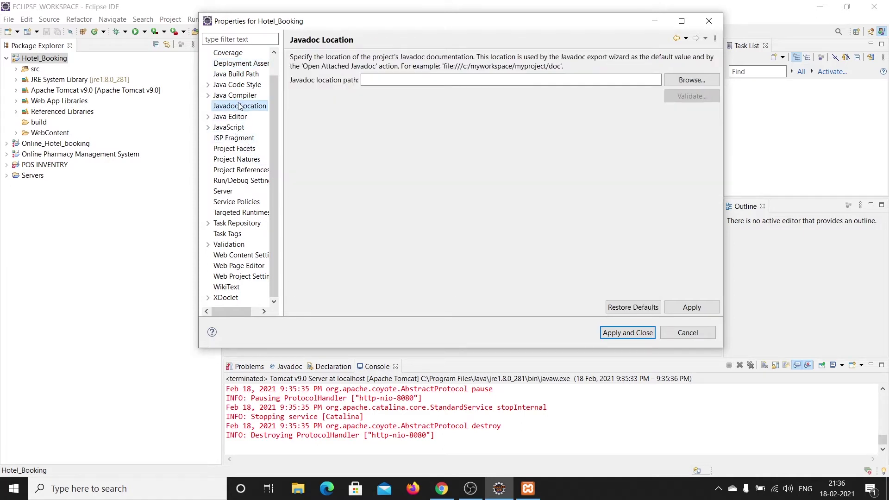
pyautogui.click(234, 95)
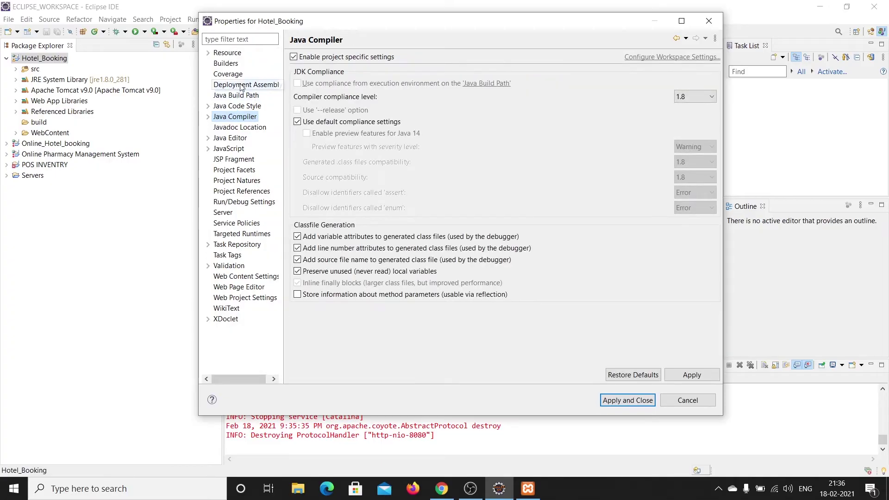
pyautogui.click(227, 55)
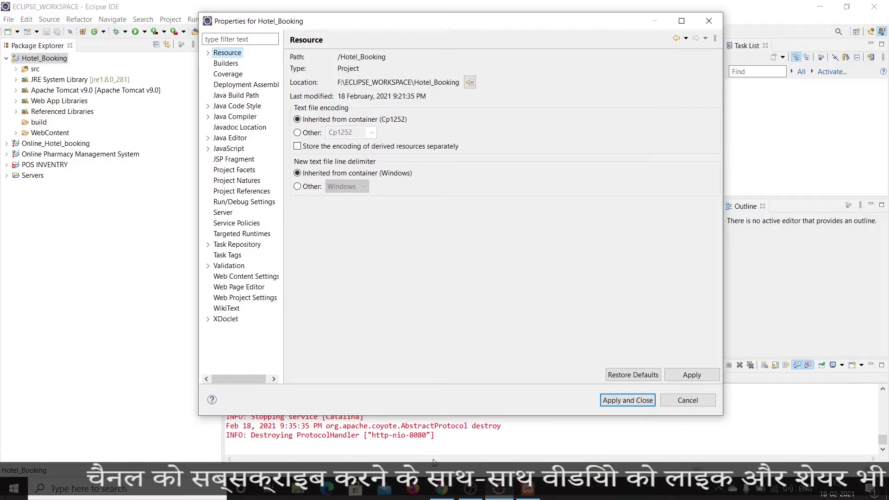
# Switch to File Explorer, open the ECLIPSE_WORKSPACE folder on drive F: and locate the apache-tomcat-9.0.41 folder.
pyautogui.click(301, 491)
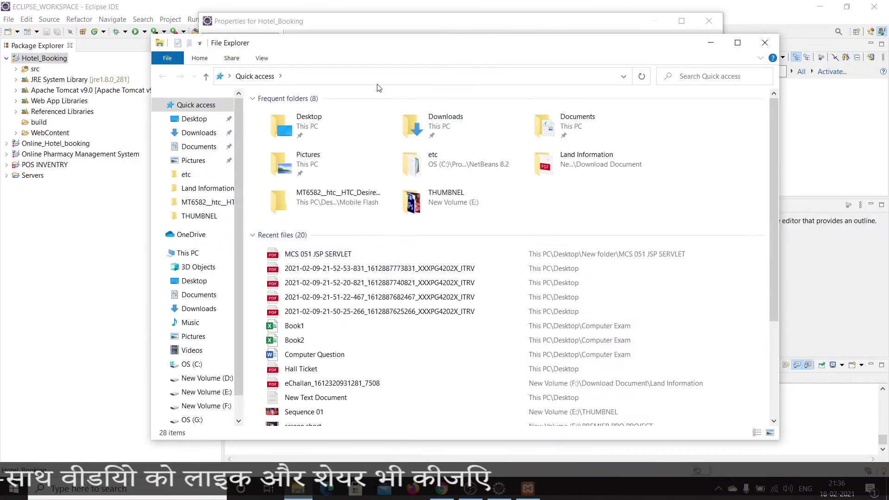
pyautogui.click(228, 407)
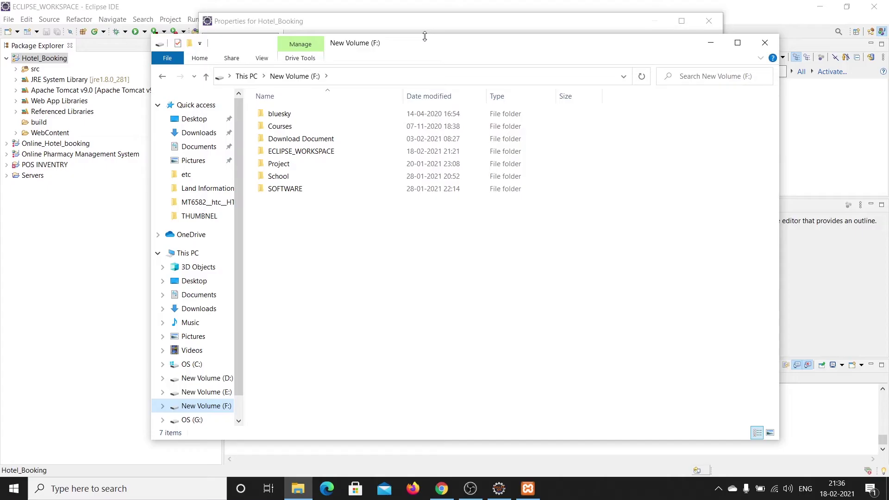
pyautogui.moveTo(430, 49); pyautogui.dragTo(584, 119)
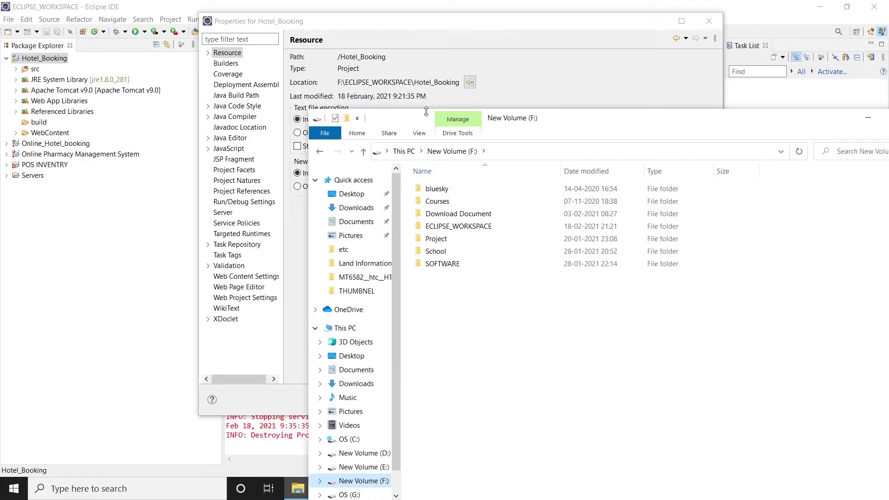
pyautogui.click(465, 227)
pyautogui.doubleClick(465, 227)
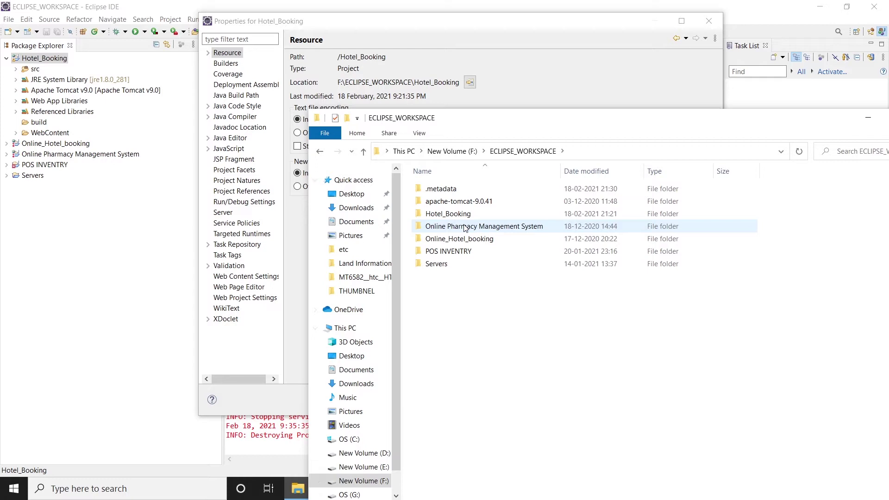
pyautogui.click(451, 204)
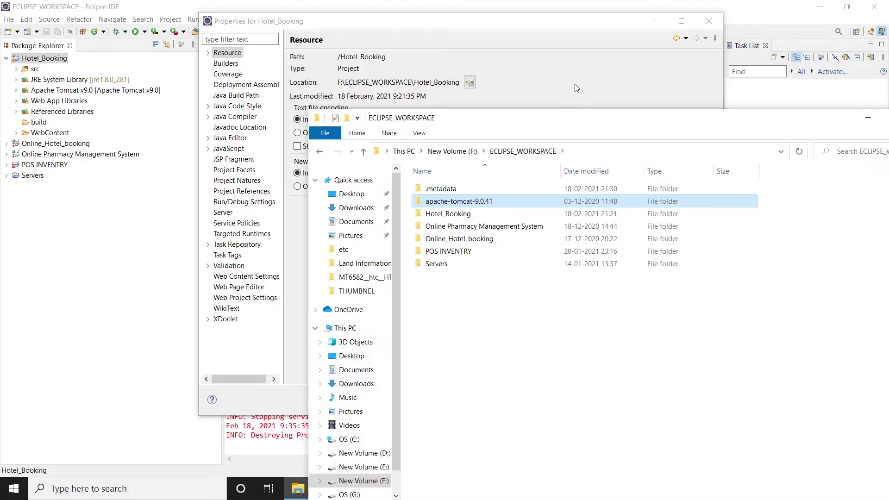
pyautogui.moveTo(530, 118); pyautogui.dragTo(692, 32)
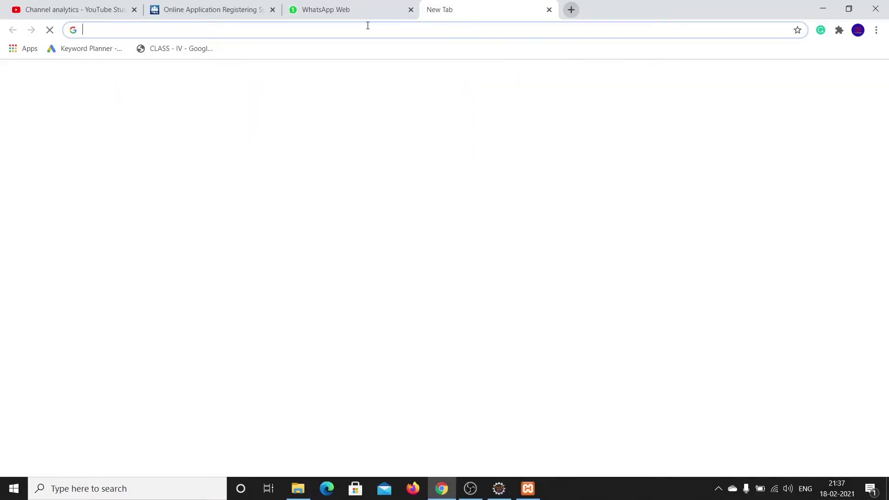
# In Chrome, search the web for "tomcat 7 download" and open the Apache Tomcat 7 download page at the 7.0.108 binary distributions.
pyautogui.click(315, 29)
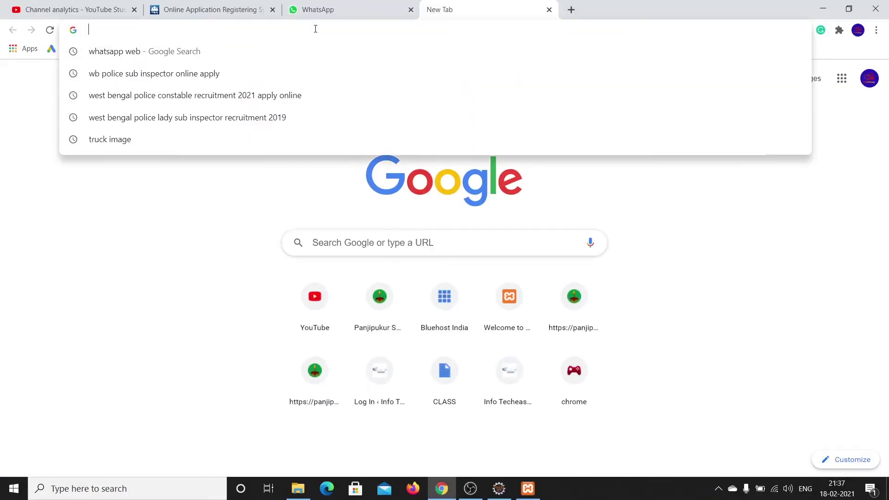
pyautogui.write('top')
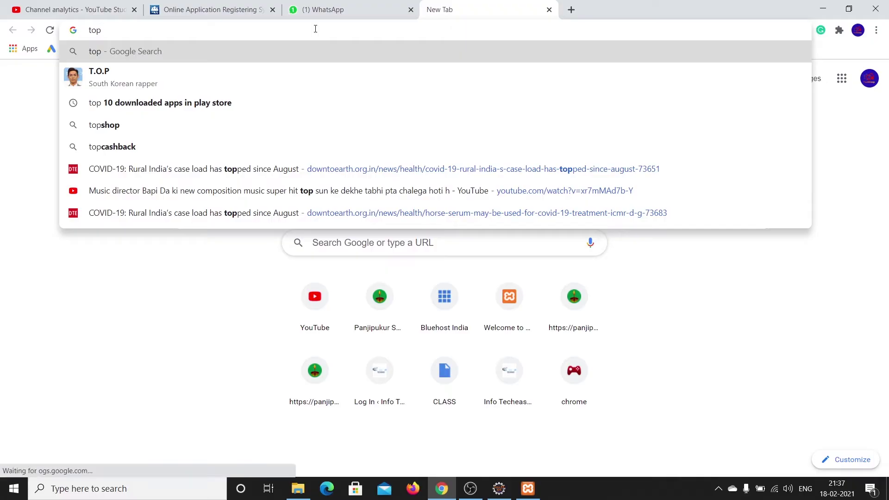
pyautogui.write('cat')
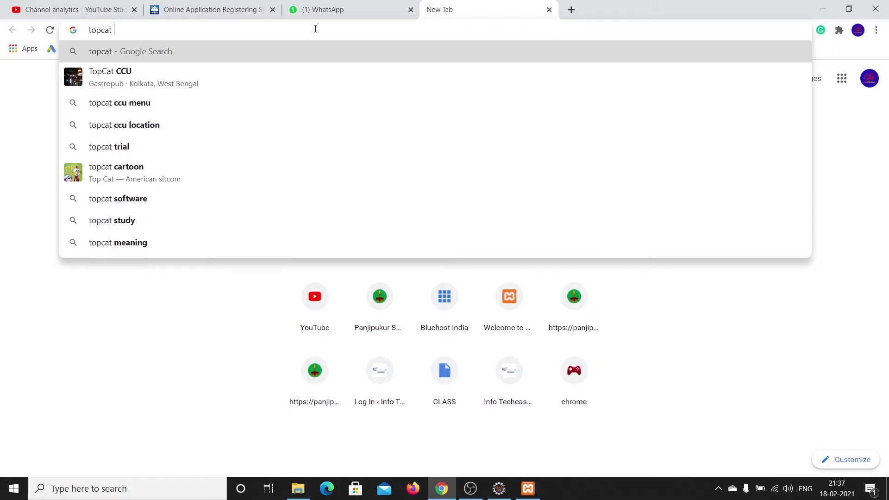
pyautogui.write(' 7')
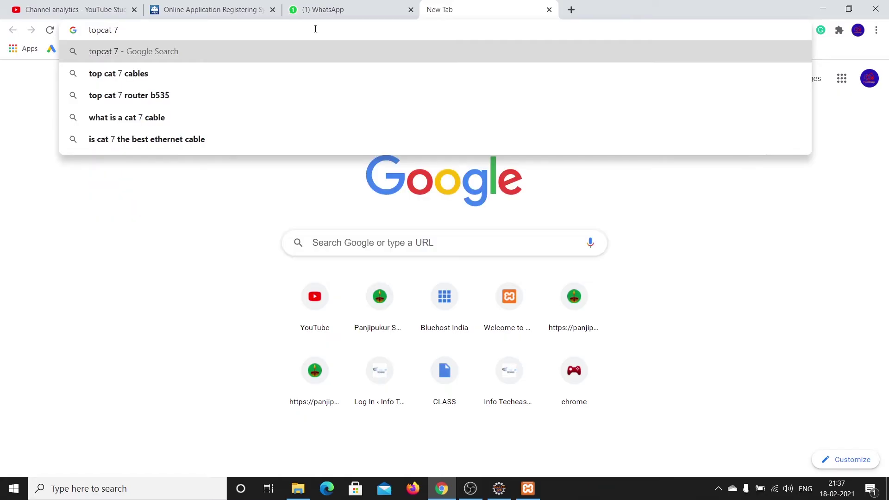
pyautogui.press('Return')
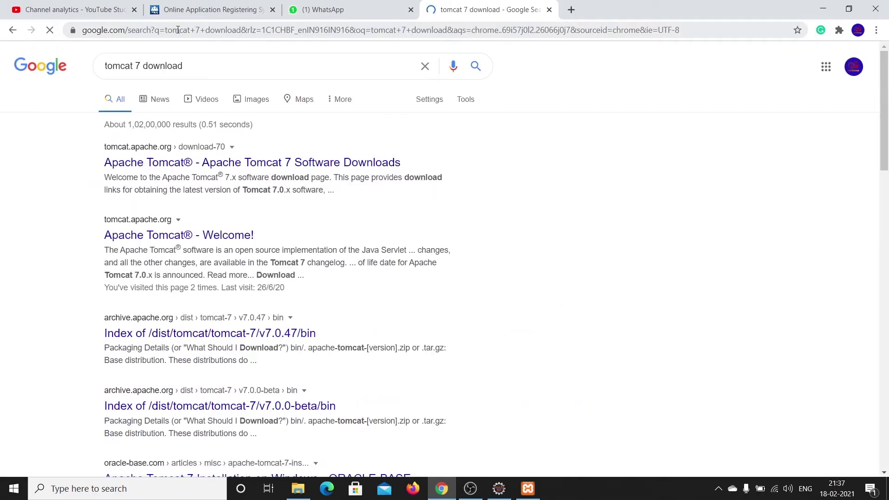
pyautogui.click(168, 164)
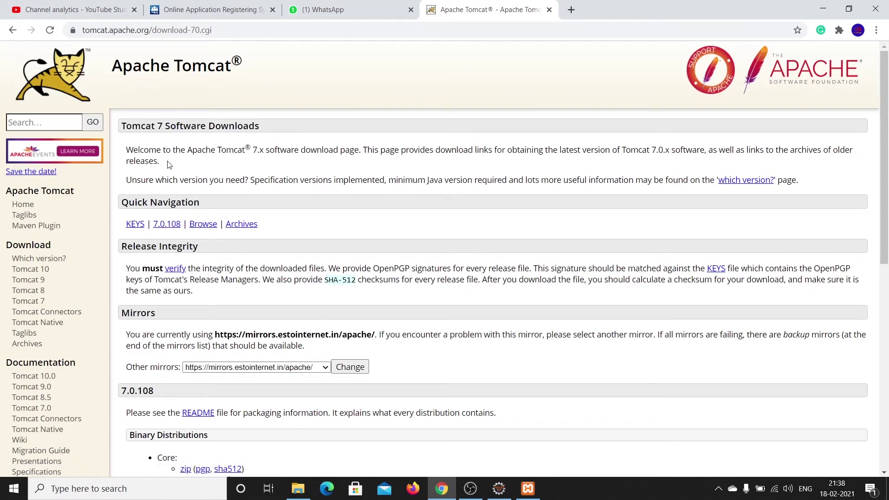
pyautogui.scroll(-5, 169, 165)
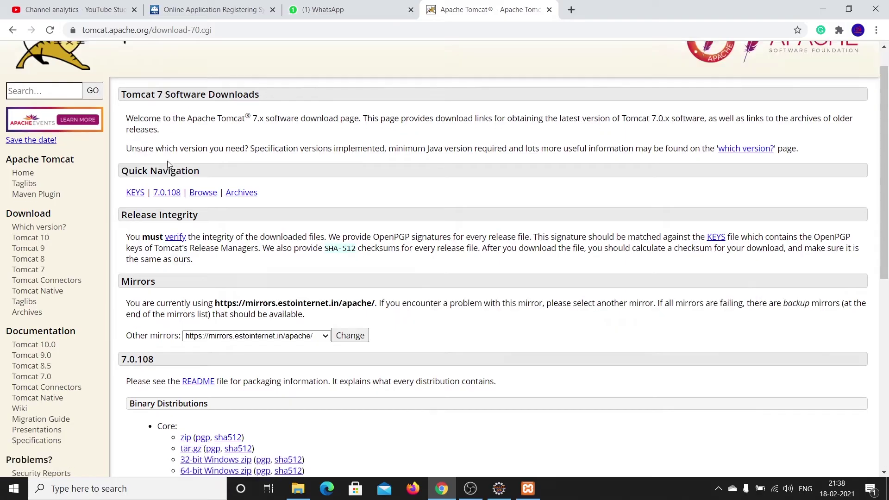
pyautogui.scroll(-1, 169, 162)
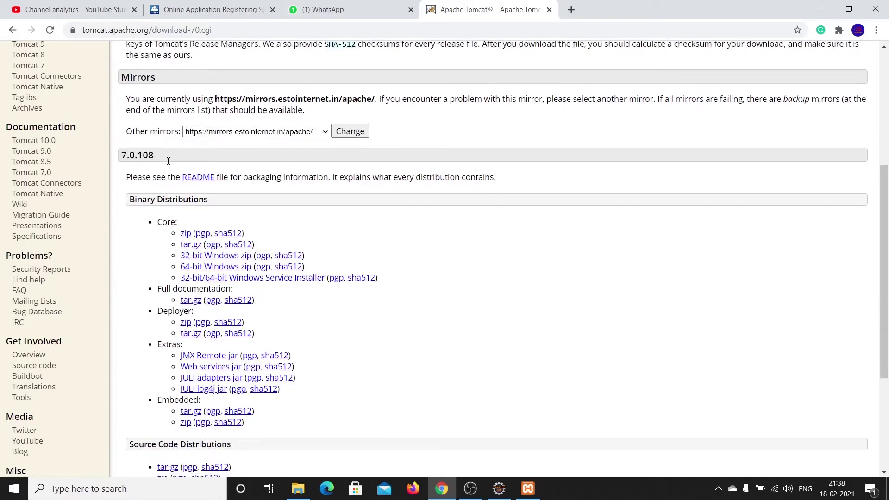
pyautogui.scroll(-2, 325, 338)
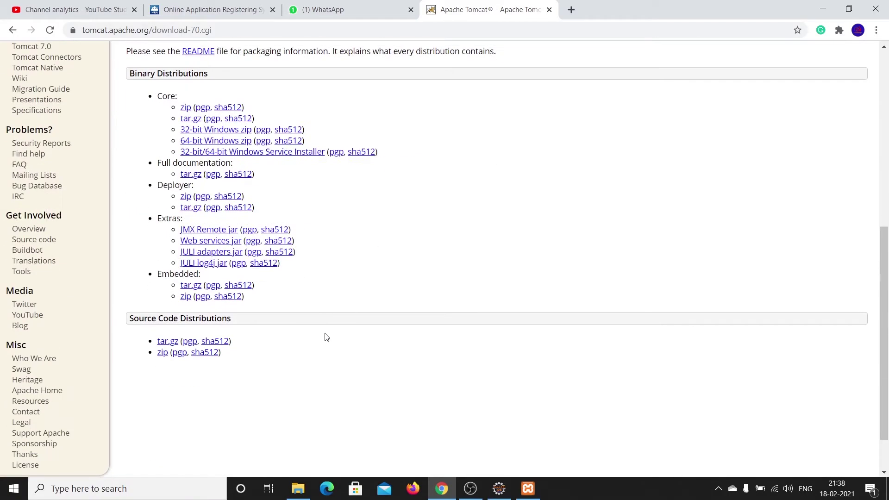
pyautogui.scroll(1, 327, 337)
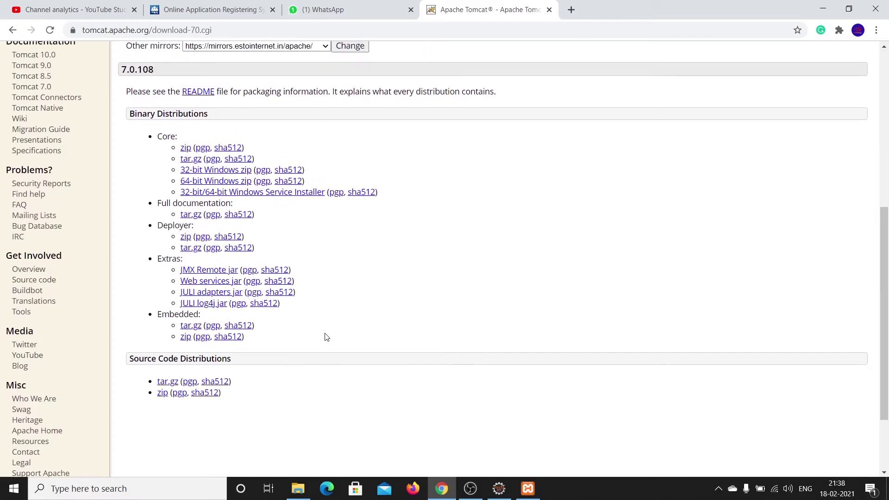
# Download the 64-bit Windows zip from the Core binary distributions of Tomcat 7.0.108.
pyautogui.scroll(-2, 326, 337)
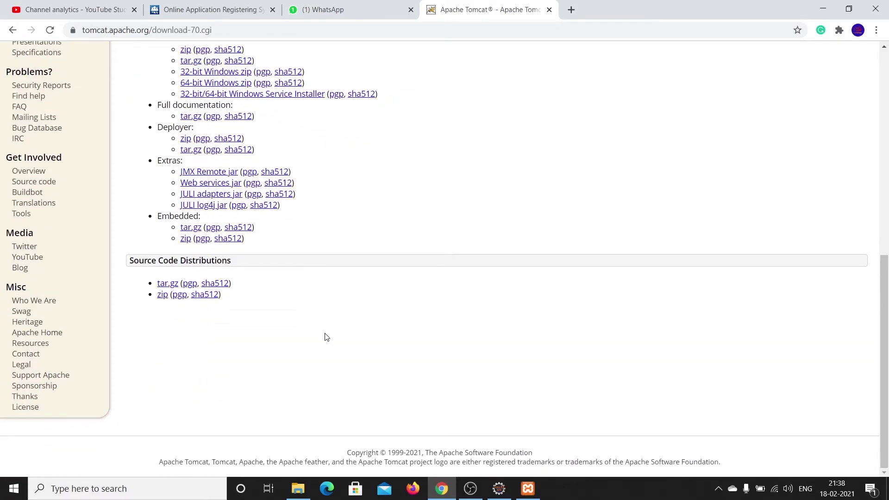
pyautogui.scroll(2, 327, 337)
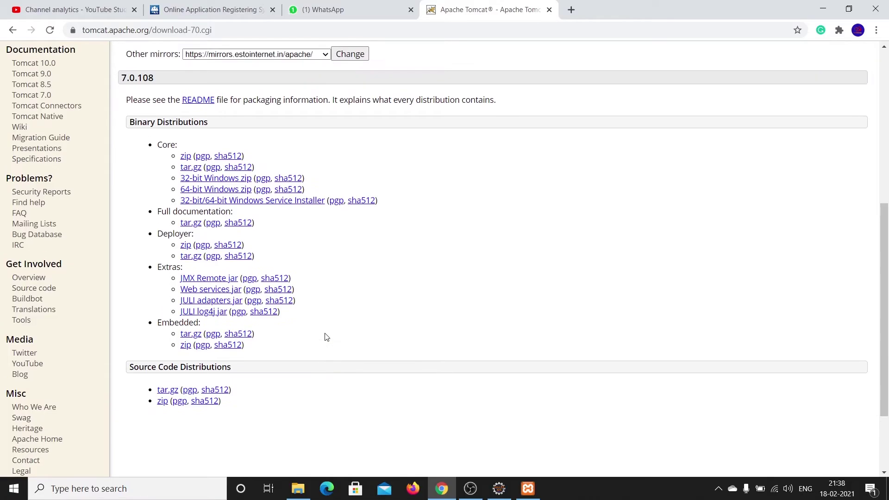
pyautogui.scroll(1, 327, 338)
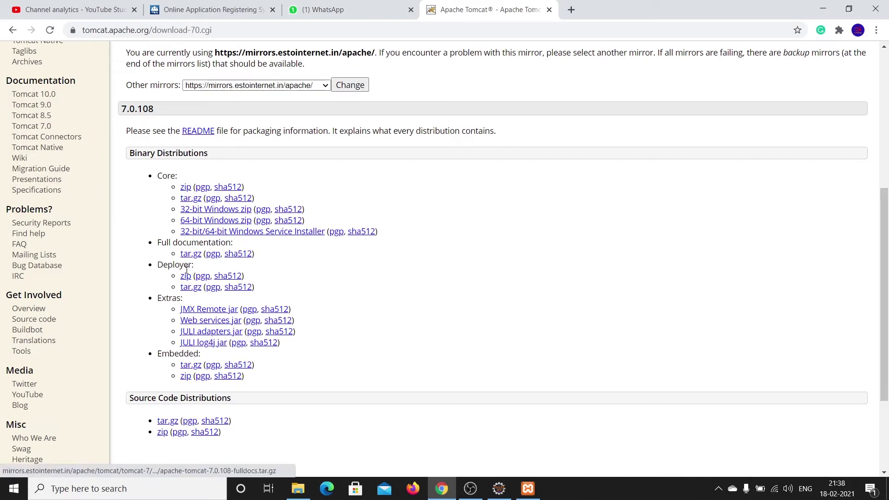
pyautogui.scroll(2, 208, 275)
pyautogui.scroll(-1, 237, 281)
pyautogui.scroll(-1, 237, 280)
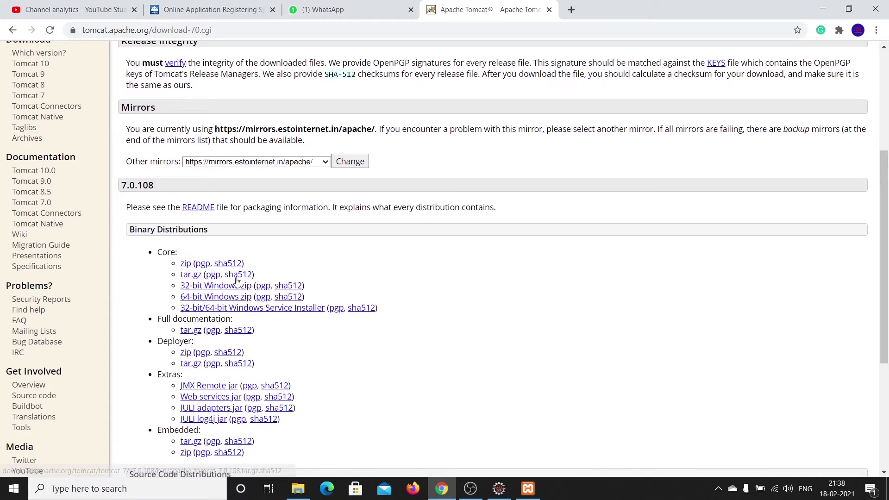
pyautogui.click(216, 298)
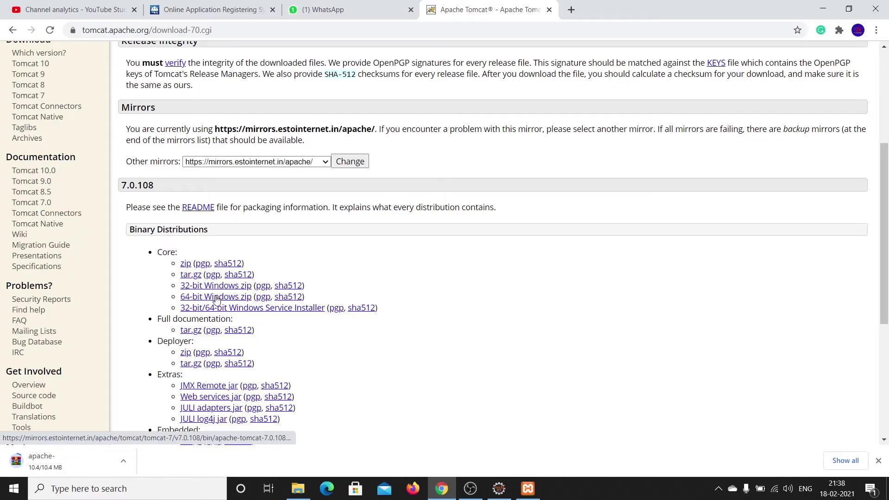
# Switch to the ECLIPSE_WORKSPACE folder in File Explorer and delete the apache-tomcat-9.0.41 folder.
pyautogui.click(299, 488)
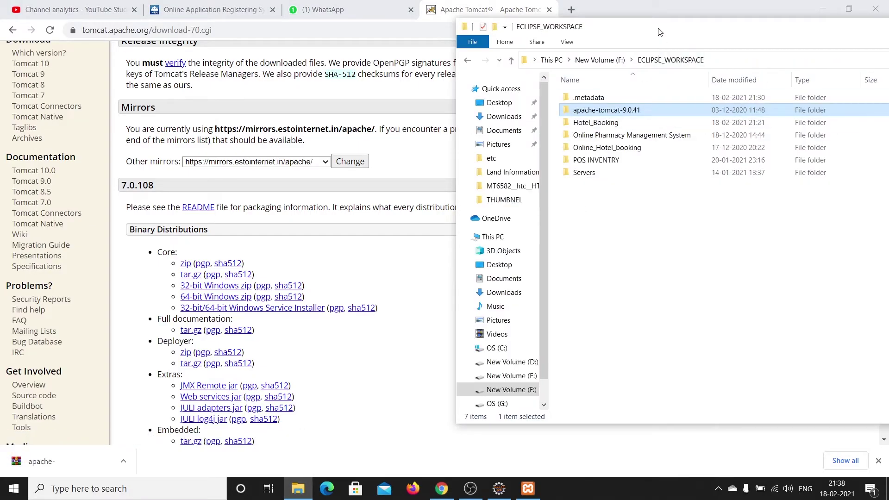
pyautogui.moveTo(660, 29); pyautogui.dragTo(481, 56)
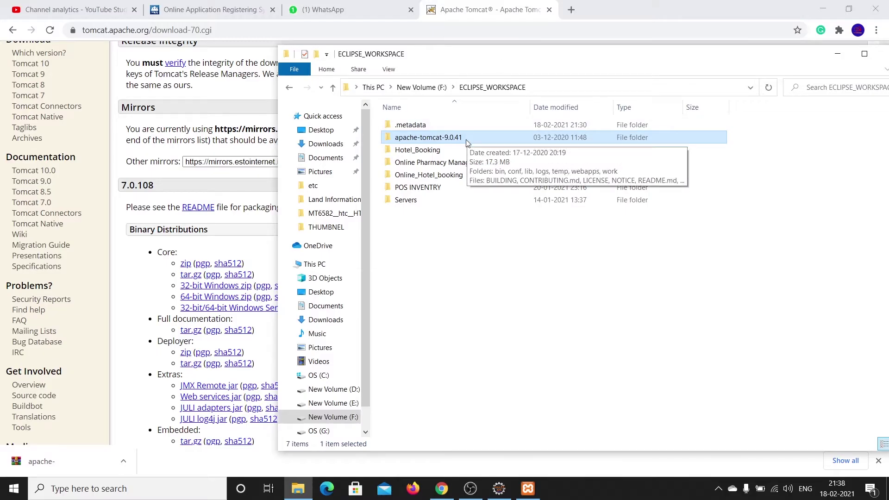
pyautogui.press('Delete')
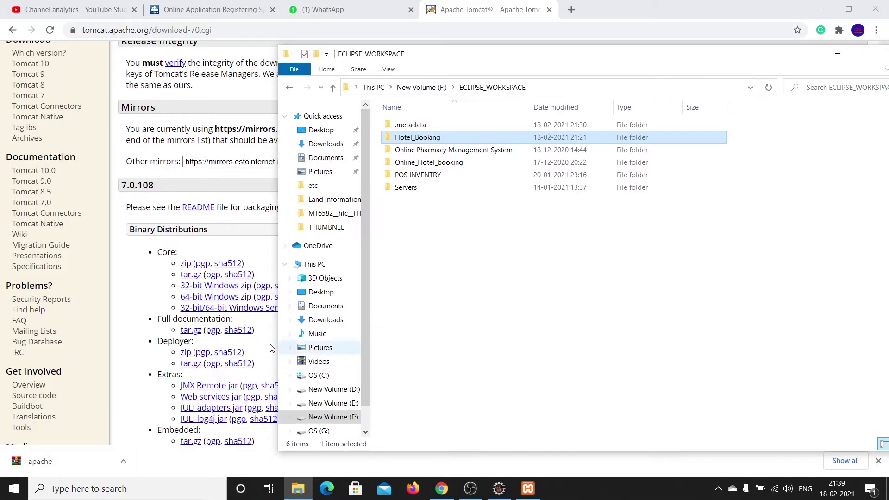
# Show the downloaded apache-tomcat-7.0.108-windows-x64 archive in its Downloads folder and copy it, closing any WinRAR windows.
pyautogui.click(123, 462)
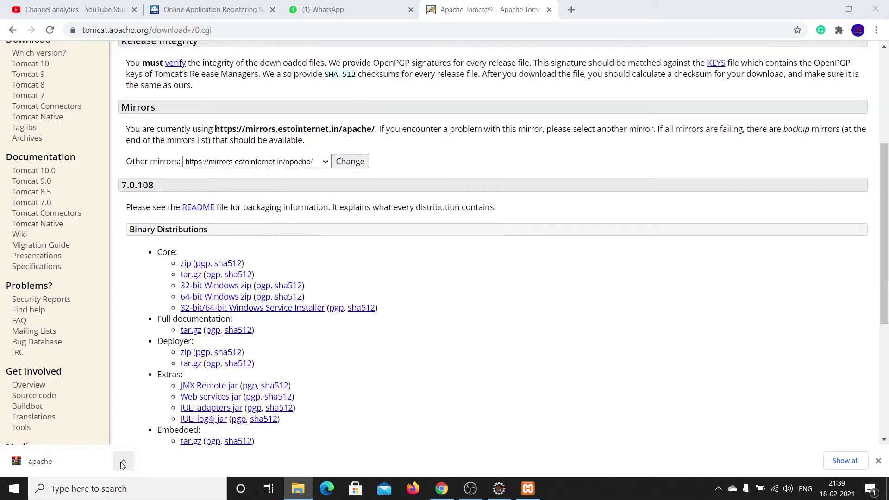
pyautogui.click(155, 421)
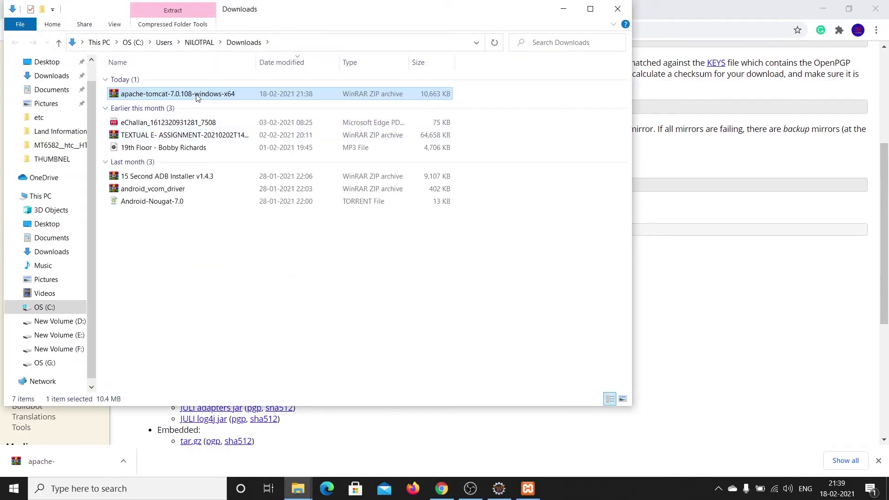
pyautogui.doubleClick(192, 95)
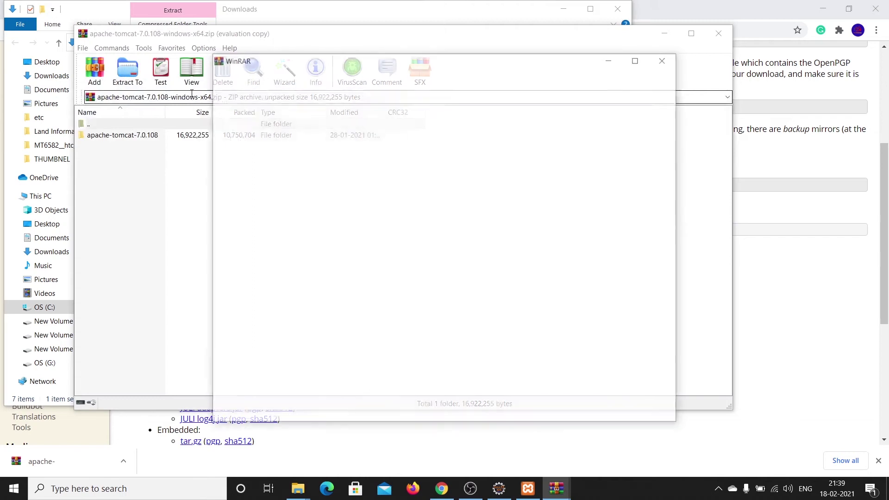
pyautogui.rightClick(191, 93)
pyautogui.click(665, 58)
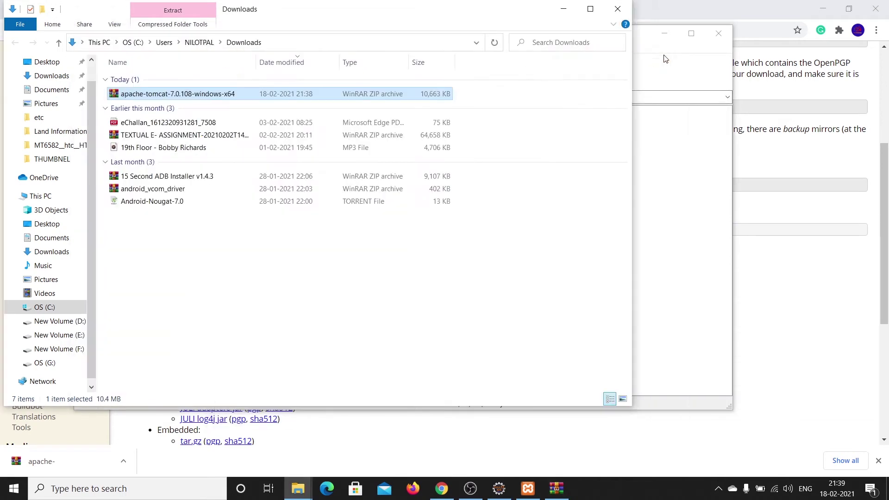
pyautogui.rightClick(306, 93)
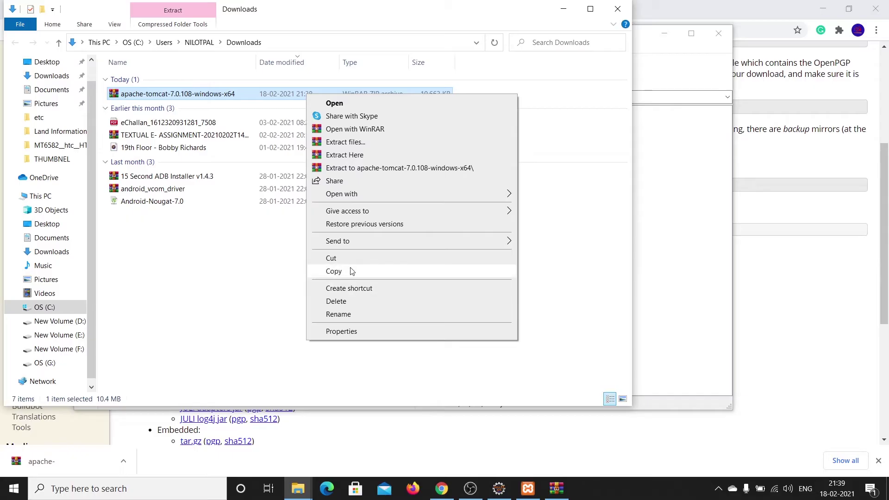
pyautogui.click(351, 271)
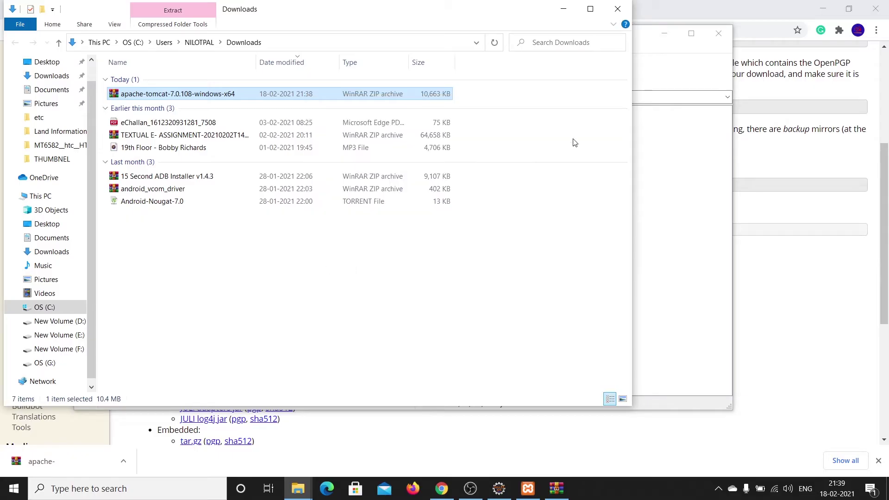
pyautogui.click(678, 53)
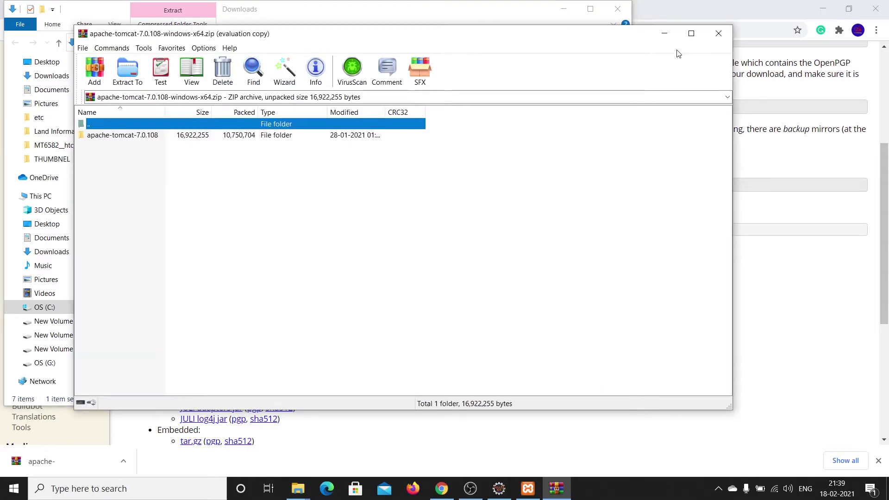
pyautogui.click(719, 33)
# Paste the copied Tomcat 7.0.108 archive into the ECLIPSE_WORKSPACE folder on drive F:.
pyautogui.click(300, 490)
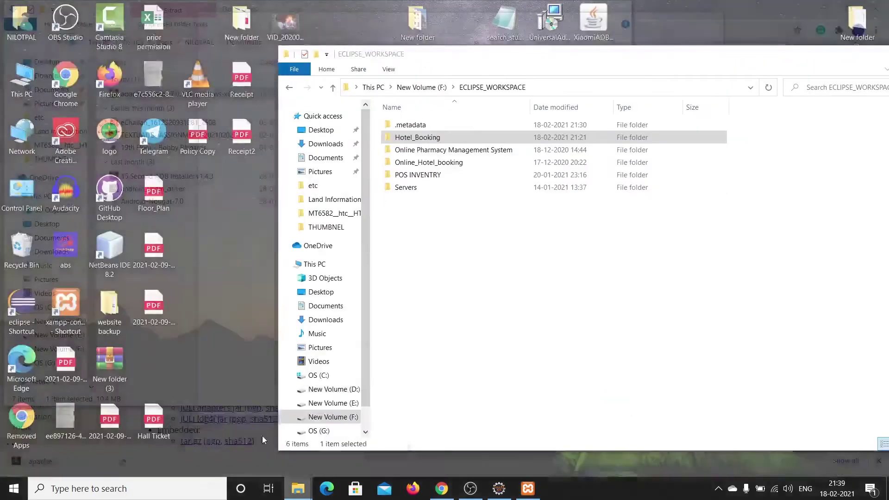
pyautogui.click(262, 436)
pyautogui.rightClick(466, 255)
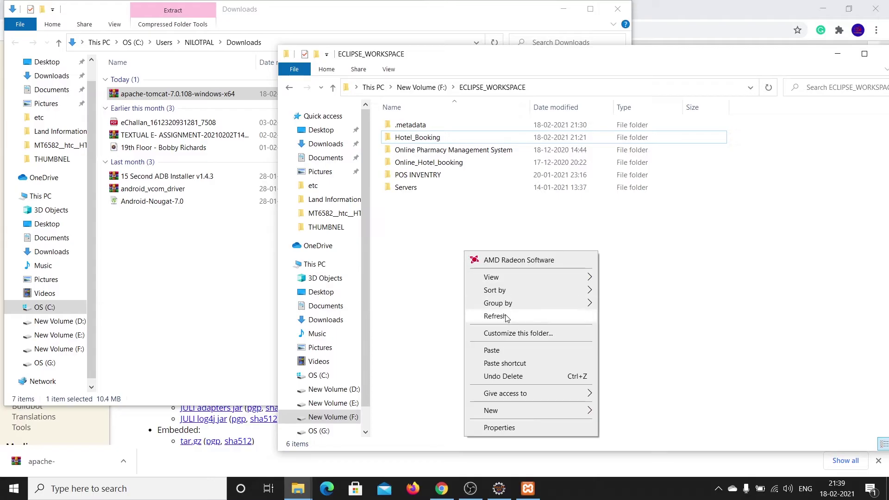
pyautogui.click(492, 351)
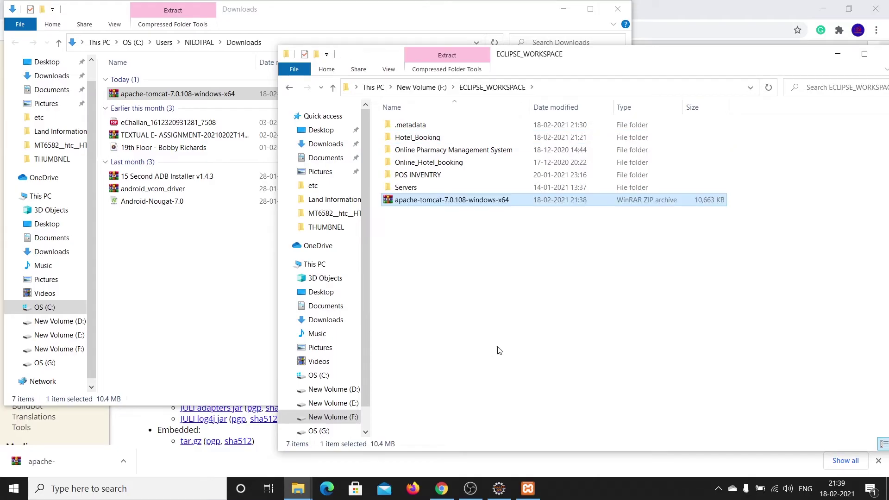
# Extract the Tomcat archive directly into ECLIPSE_WORKSPACE, open the apache-tomcat-7.0.108 folder and close the Downloads window.
pyautogui.rightClick(456, 202)
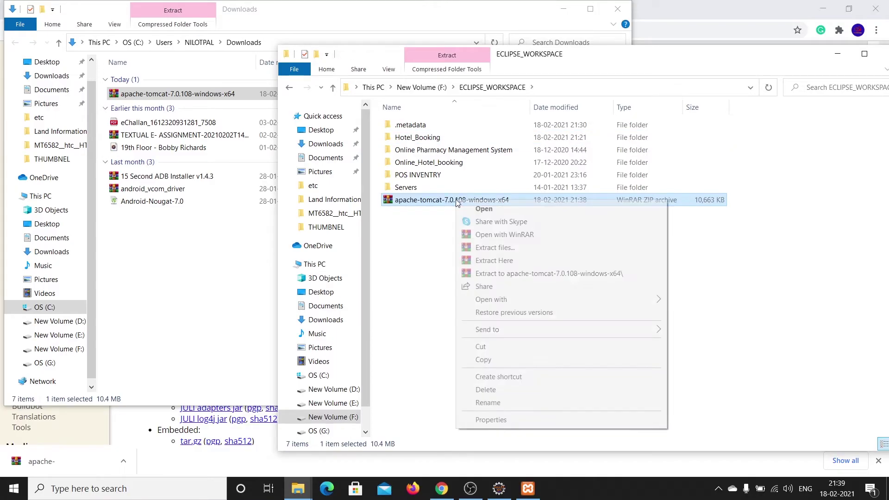
pyautogui.click(494, 261)
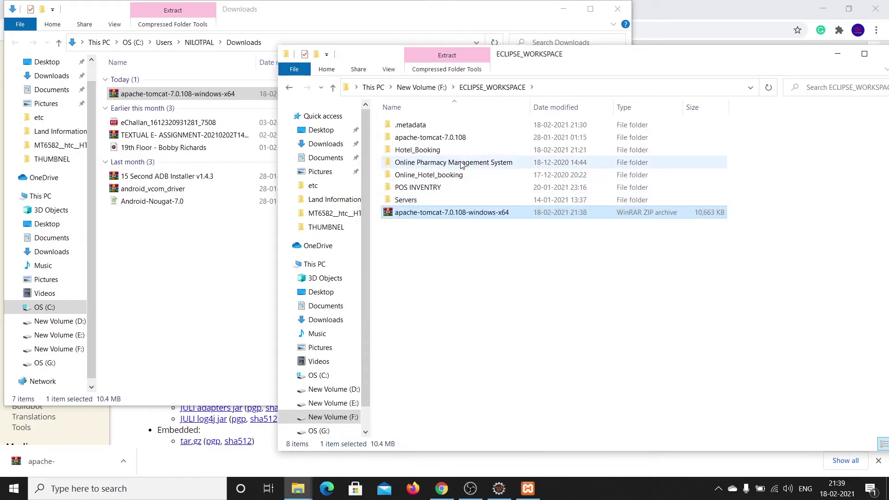
pyautogui.doubleClick(463, 137)
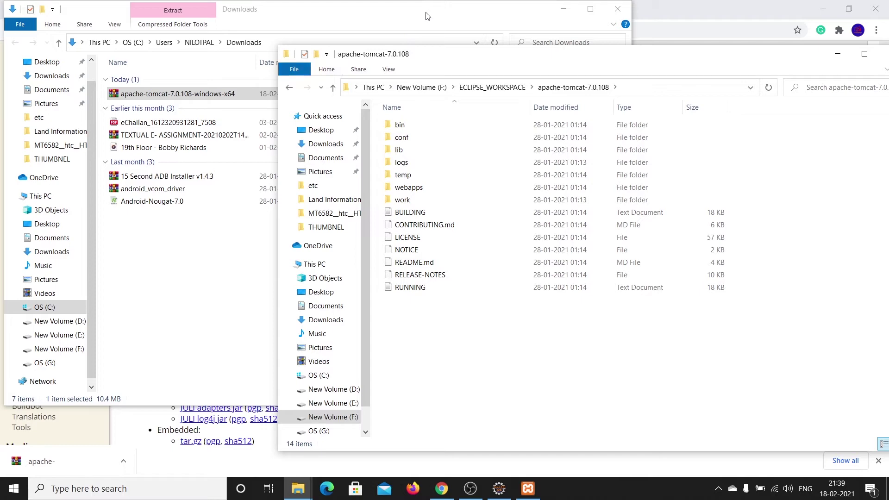
pyautogui.click(618, 9)
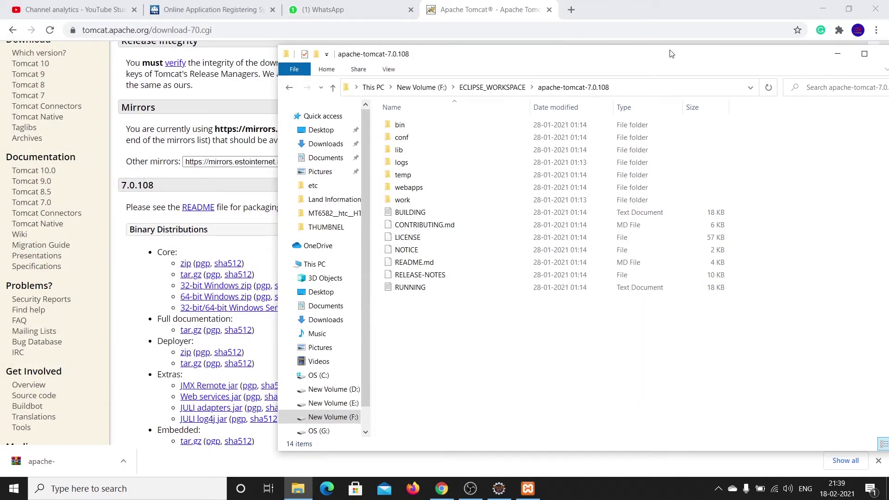
pyautogui.moveTo(657, 55); pyautogui.dragTo(592, 56)
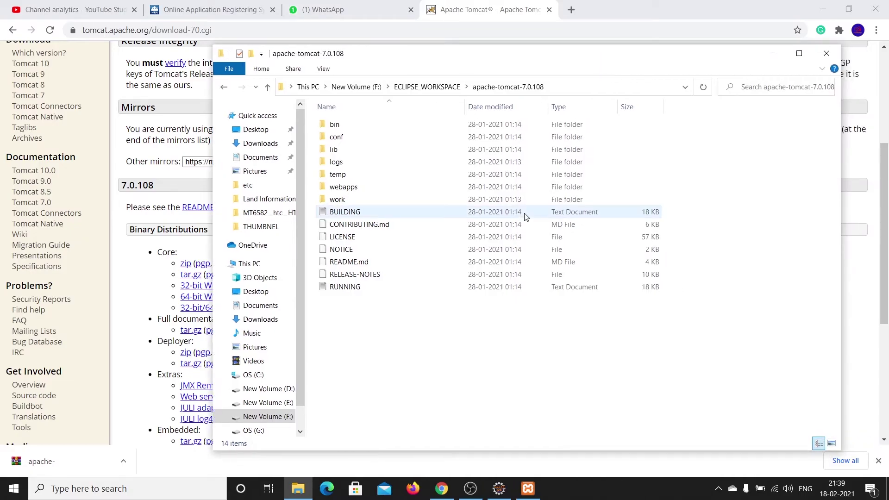
# Switch to Eclipse, cancel the Hotel_Booking properties dialog and exit the IDE.
pyautogui.click(495, 494)
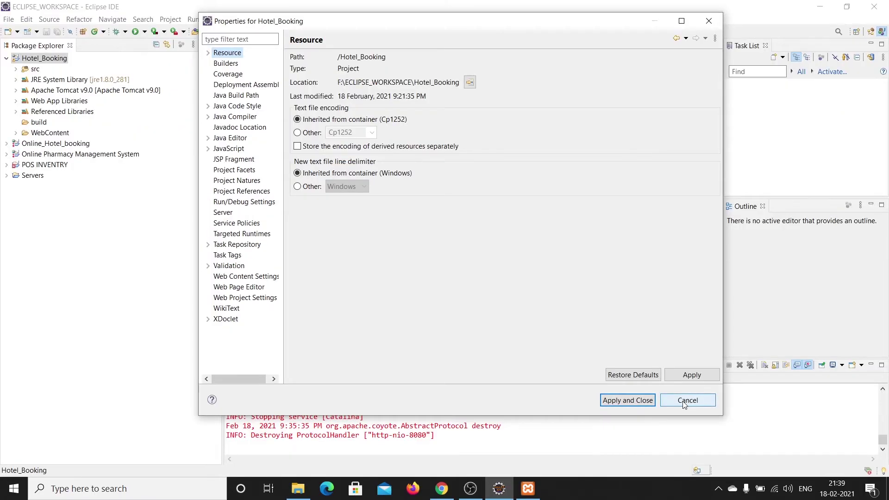
pyautogui.click(684, 405)
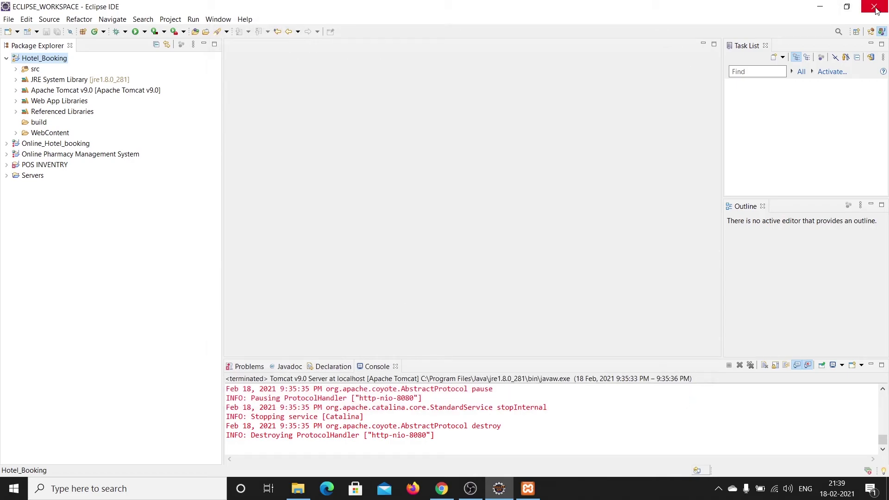
pyautogui.click(871, 13)
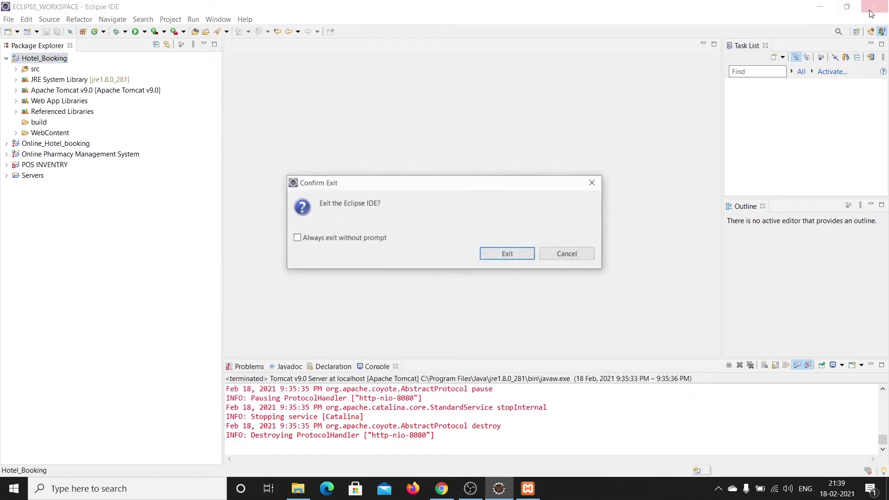
pyautogui.click(508, 254)
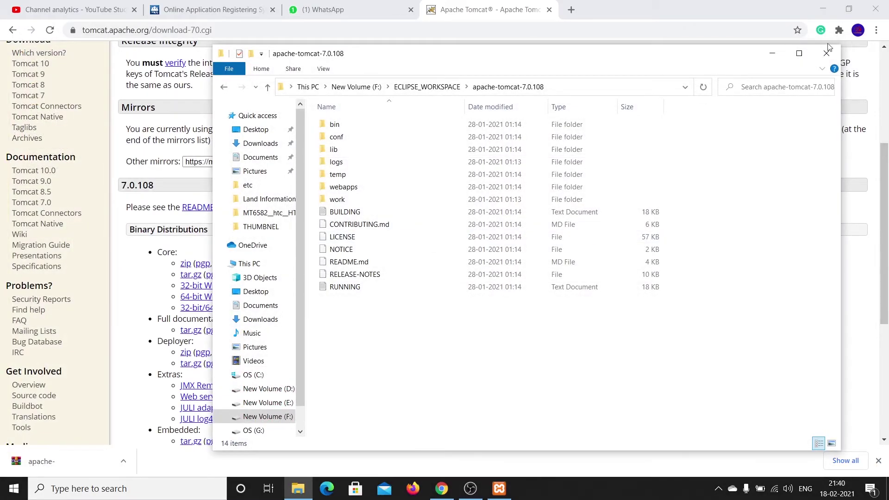
# Minimize the Chrome and File Explorer windows and relaunch Eclipse from the desktop with the F:\ECLIPSE_WORKSPACE workspace.
pyautogui.click(819, 6)
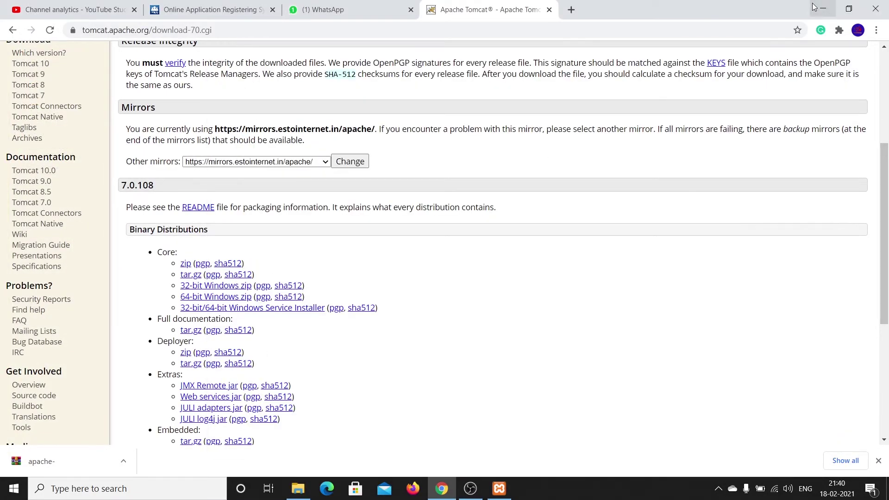
pyautogui.click(817, 5)
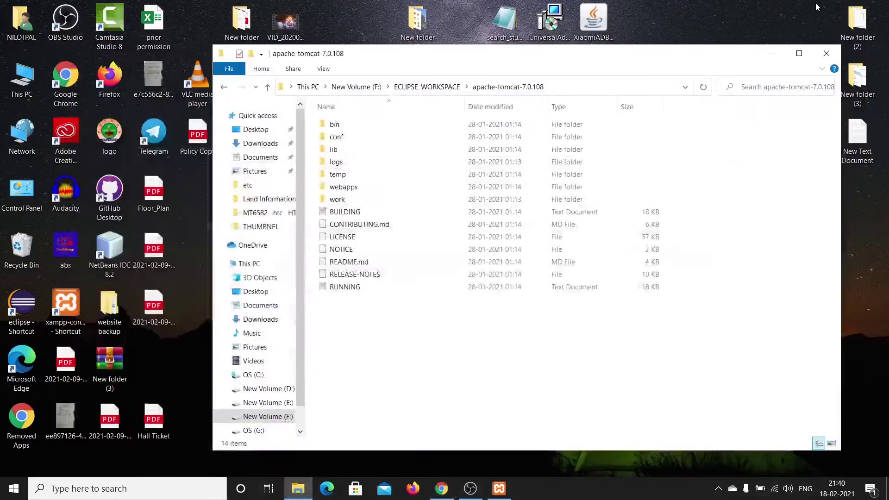
pyautogui.click(769, 53)
pyautogui.doubleClick(36, 299)
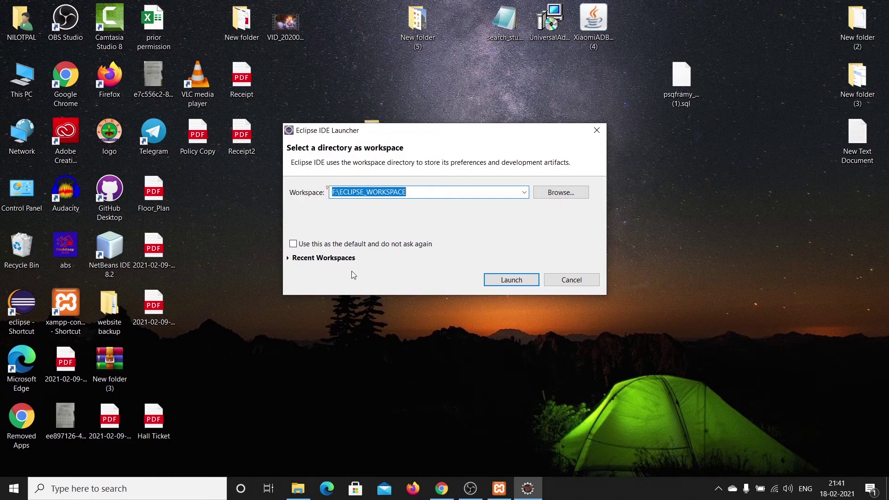
pyautogui.click(512, 283)
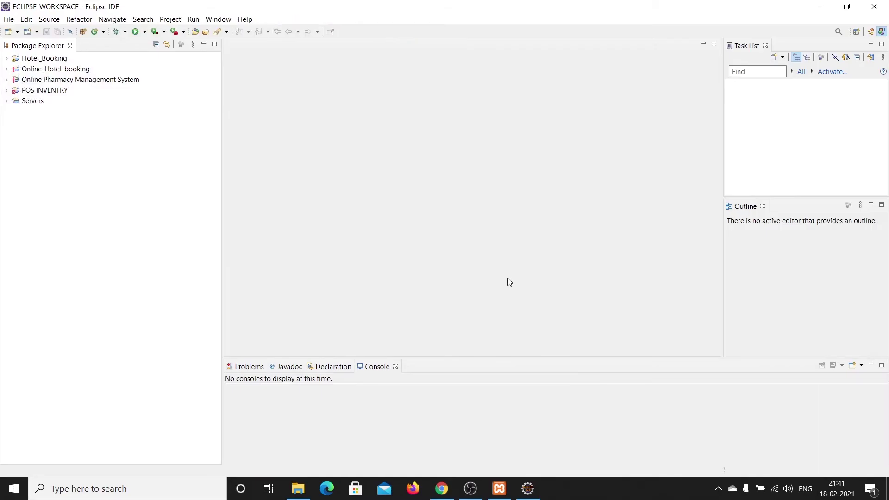
# Expand the Hotel_Booking project, try to run it on the server and dismiss the problem dialog.
pyautogui.doubleClick(59, 59)
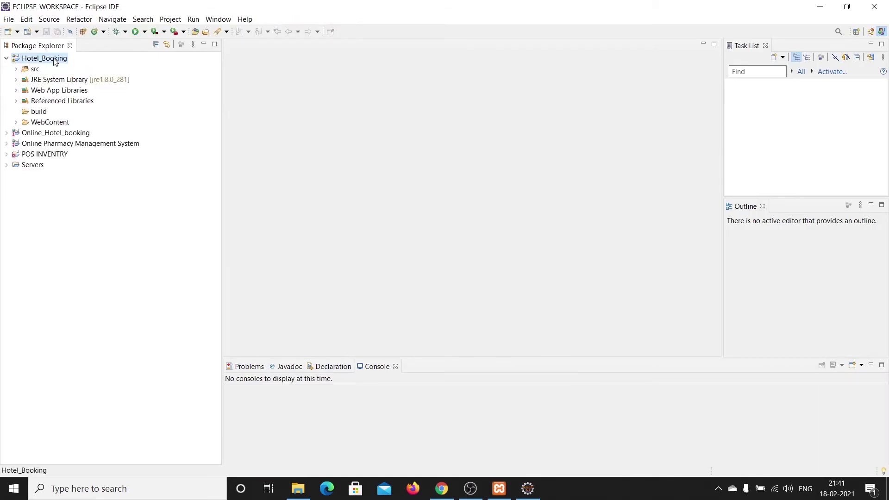
pyautogui.rightClick(55, 61)
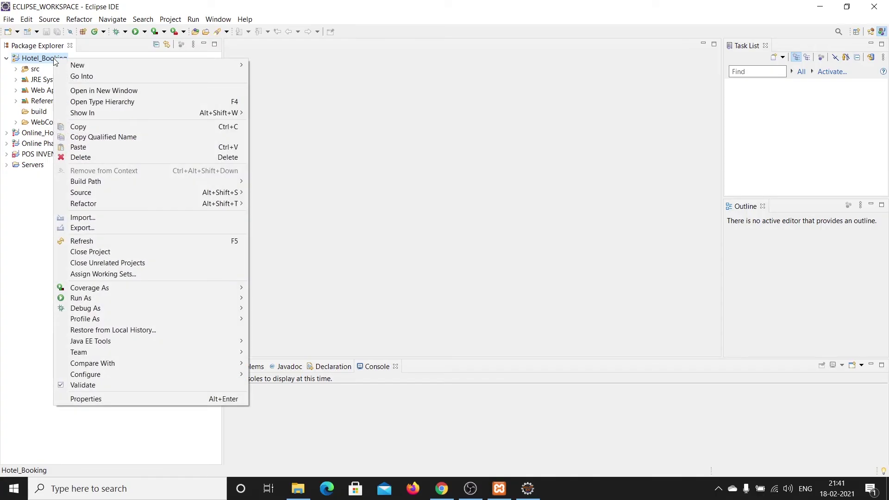
pyautogui.moveTo(137, 297)
pyautogui.click(266, 299)
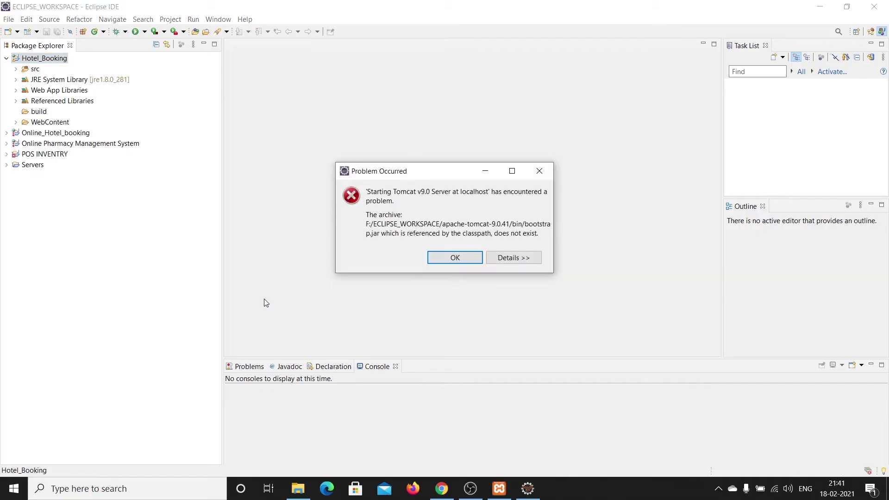
pyautogui.click(456, 257)
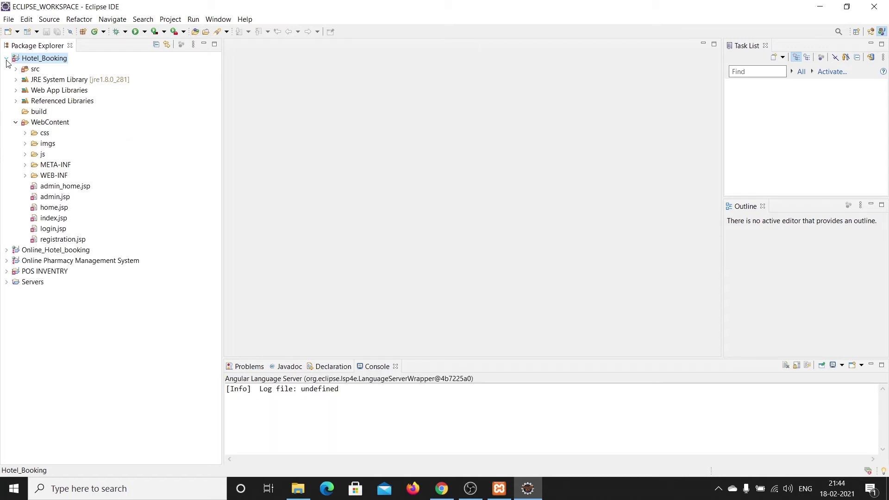
# Collapse the Hotel_Booking project and start a new Dynamic Web Project named hotel in the default location.
pyautogui.click(7, 58)
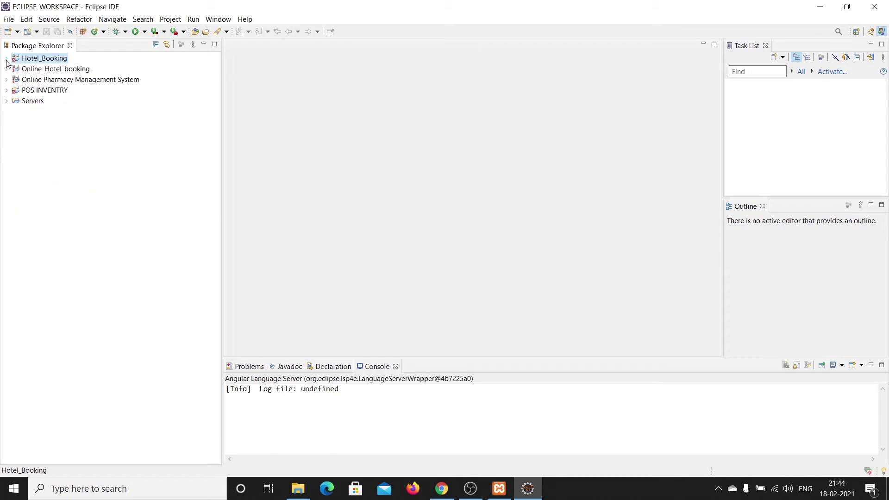
pyautogui.click(8, 19)
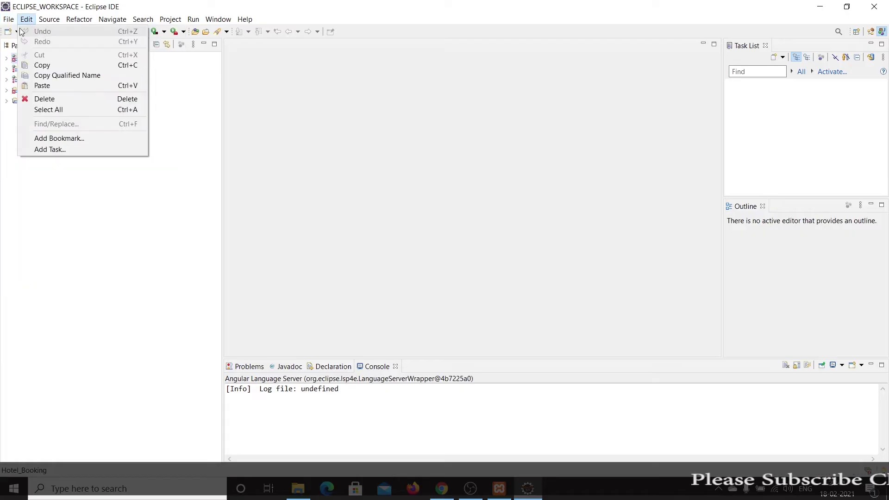
pyautogui.moveTo(77, 37)
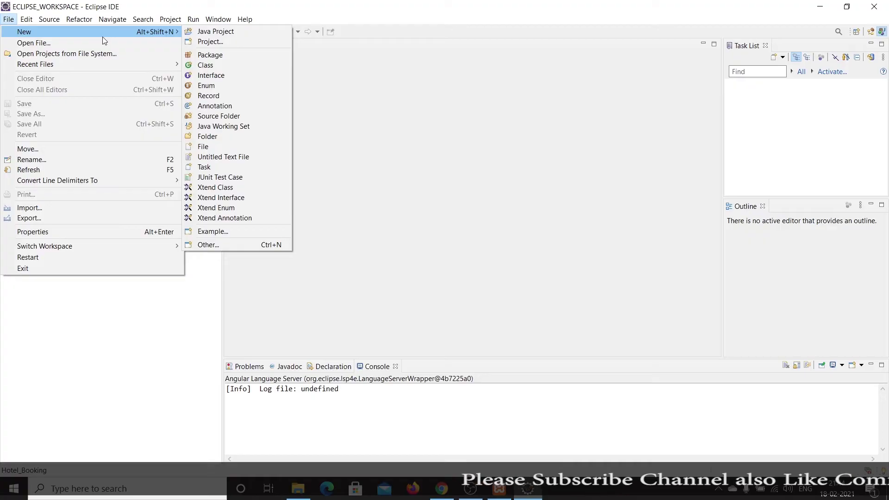
pyautogui.click(218, 244)
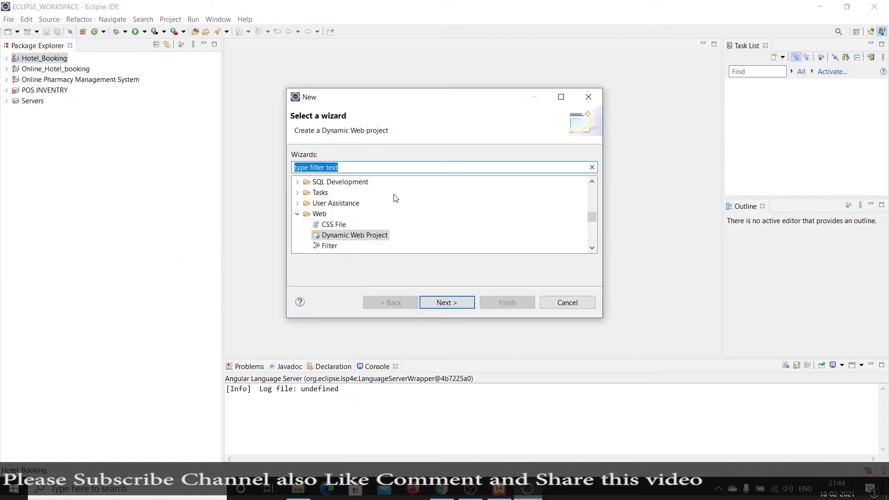
pyautogui.click(435, 305)
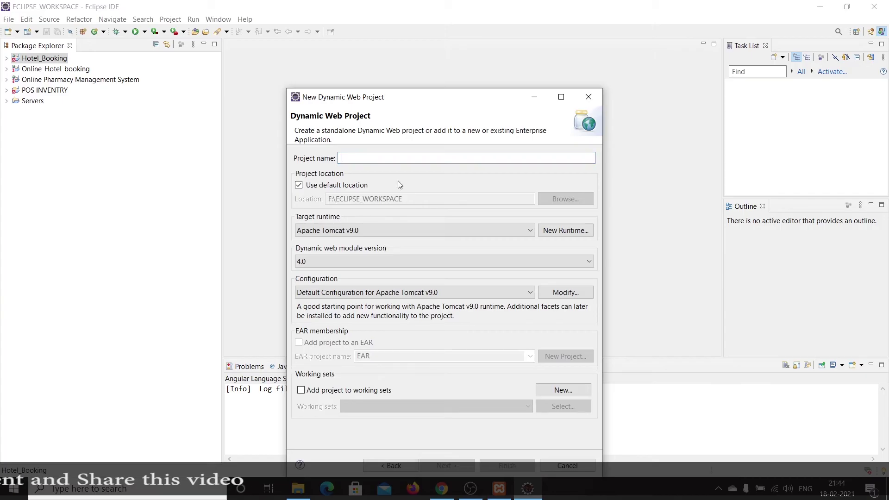
pyautogui.write('hotel')
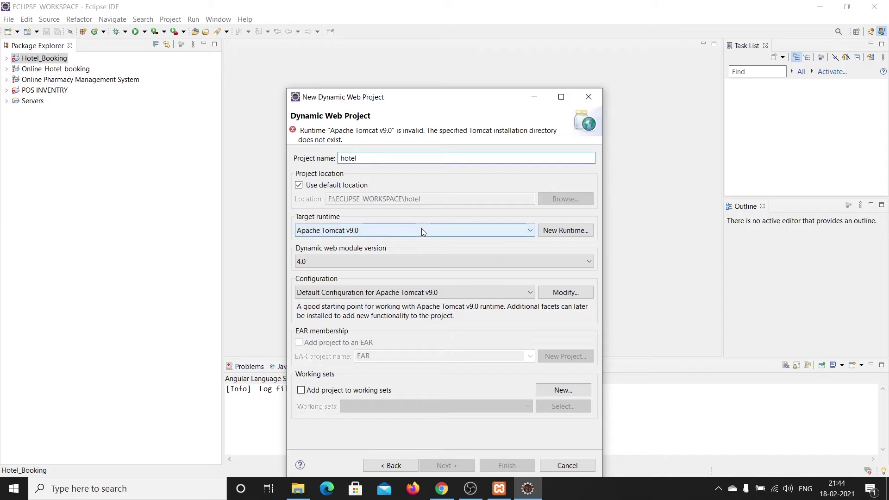
# Start a new server runtime for the project's target runtime and choose Apache Tomcat v7.0 as its type.
pyautogui.click(441, 228)
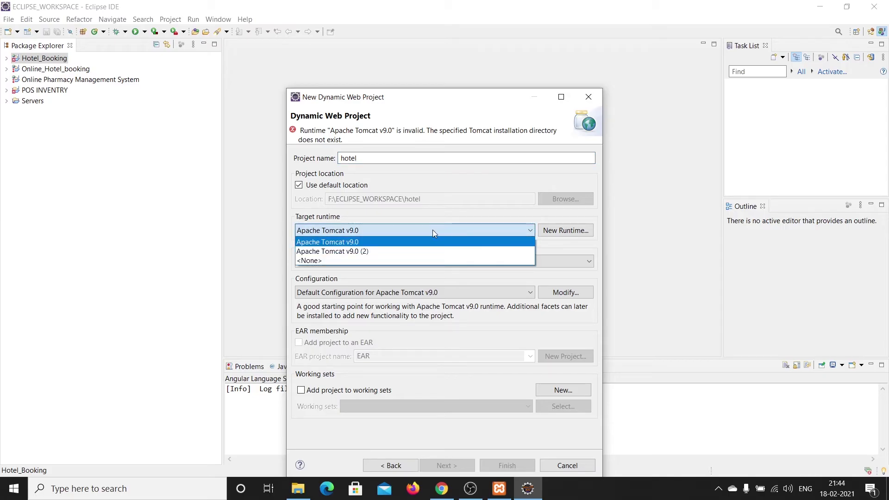
pyautogui.click(562, 231)
pyautogui.click(562, 231)
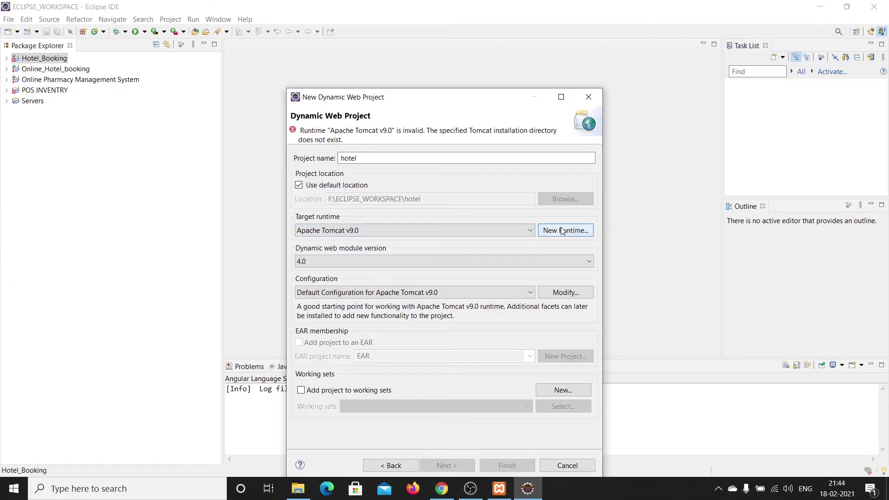
pyautogui.click(562, 230)
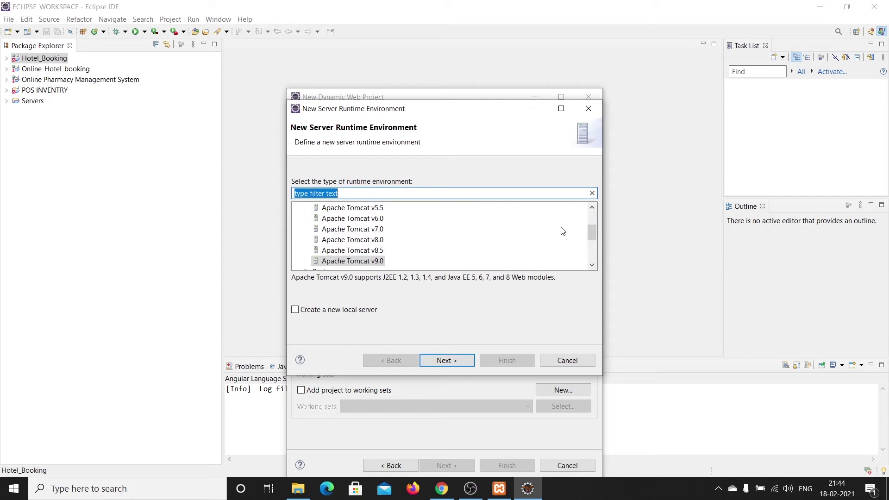
pyautogui.click(380, 230)
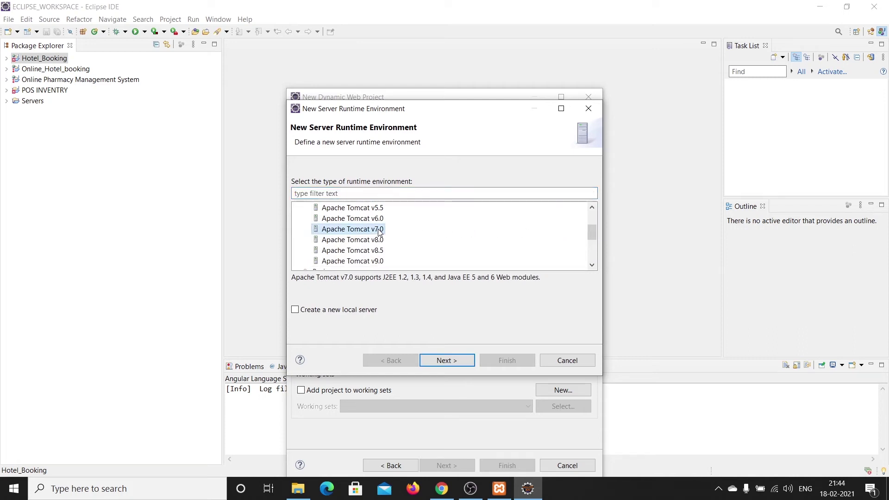
pyautogui.click(437, 361)
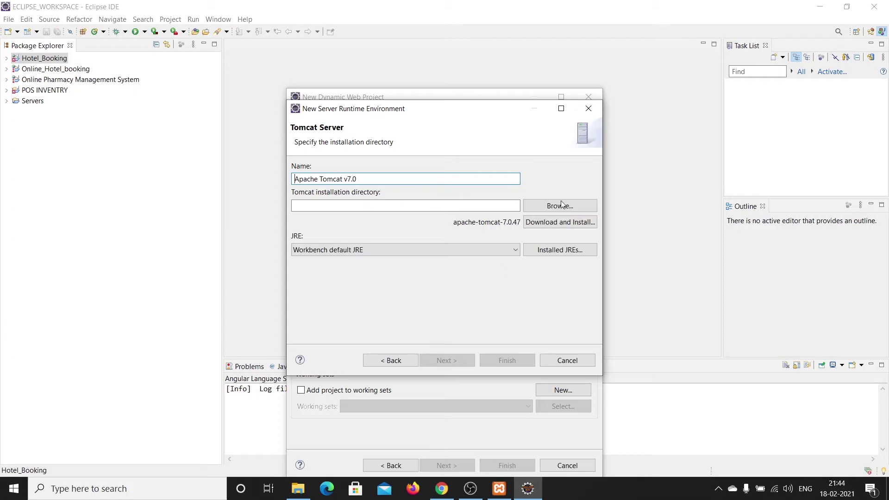
# Set the Tomcat installation directory to F:\ECLIPSE_WORKSPACE\apache-tomcat-7.0.108 and finish creating the runtime.
pyautogui.click(549, 206)
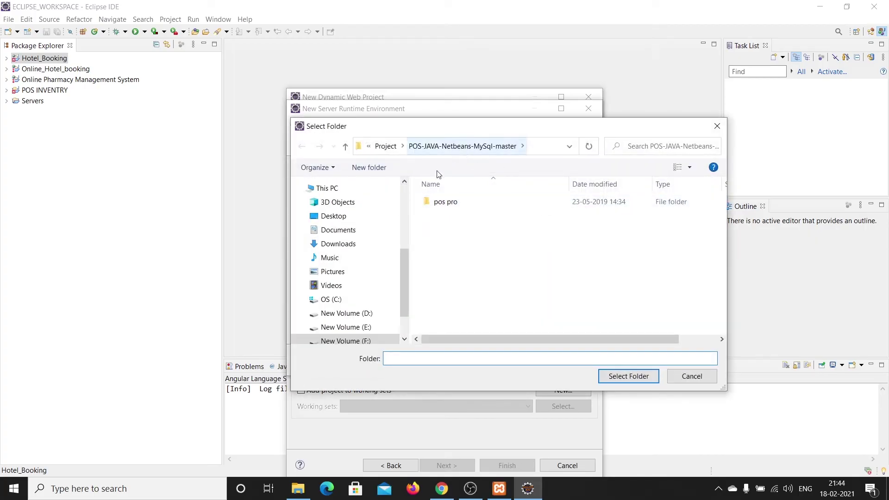
pyautogui.moveTo(404, 276); pyautogui.dragTo(417, 318)
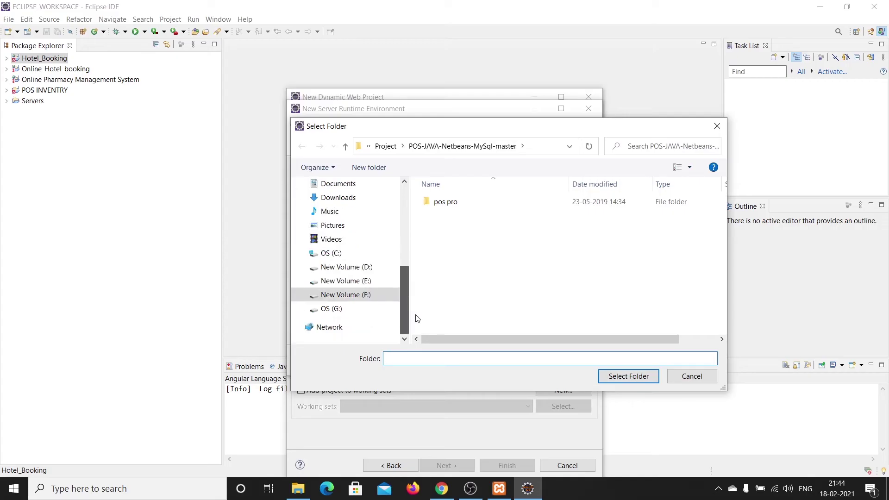
pyautogui.click(372, 296)
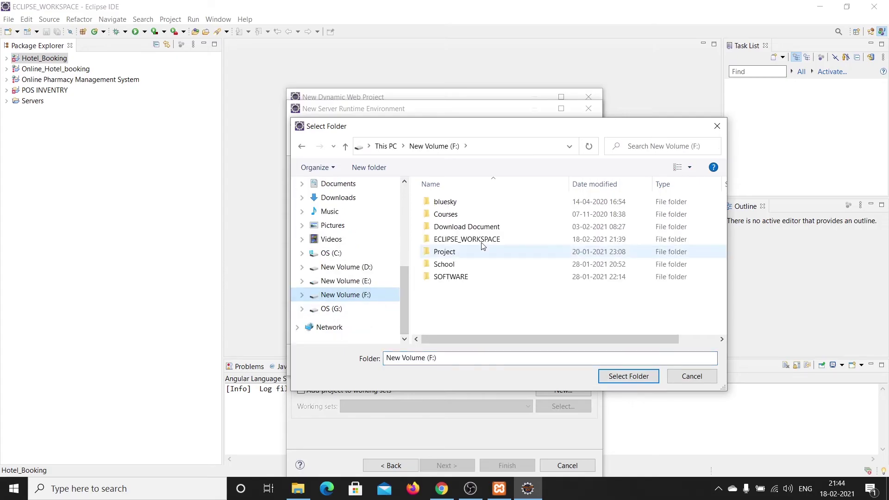
pyautogui.doubleClick(495, 240)
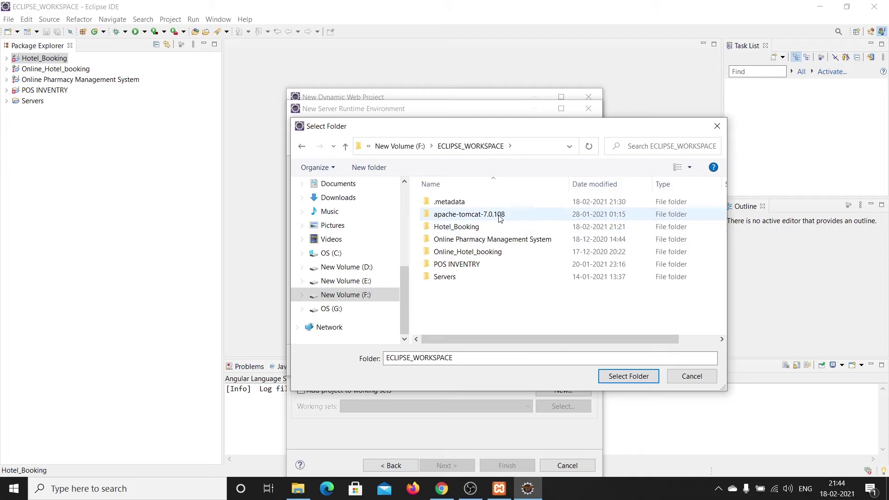
pyautogui.doubleClick(496, 216)
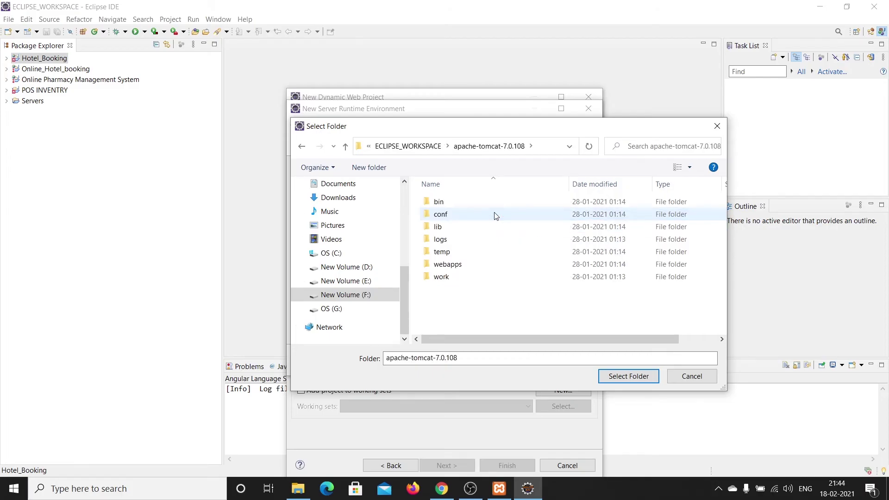
pyautogui.doubleClick(478, 206)
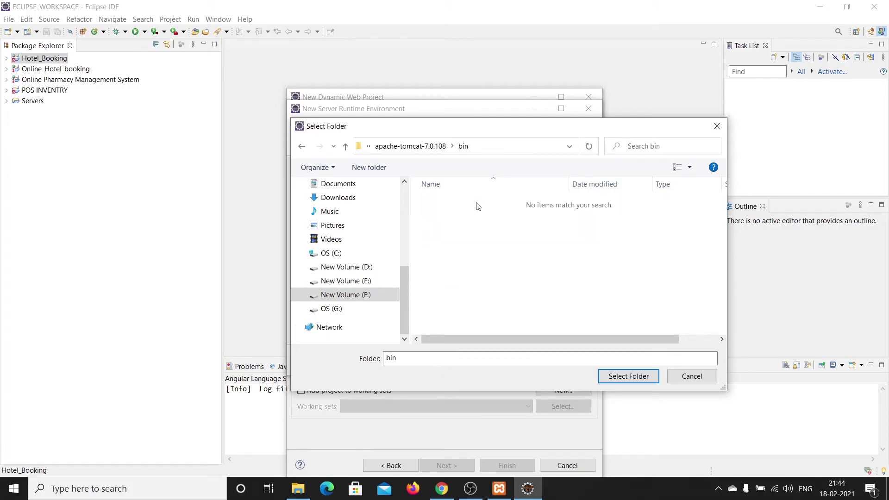
pyautogui.click(301, 147)
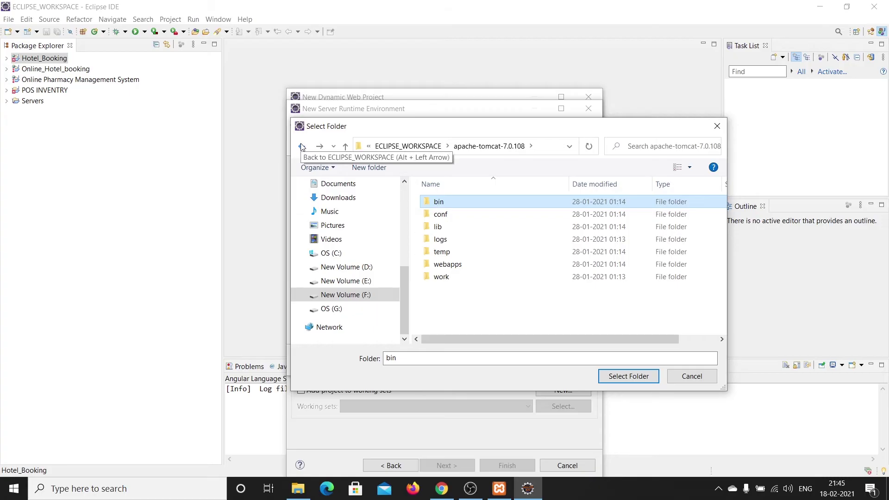
pyautogui.click(302, 147)
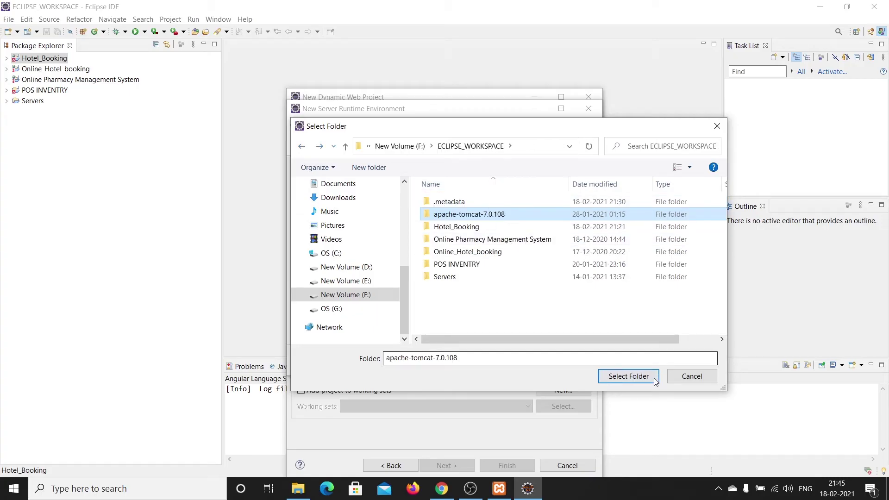
pyautogui.click(613, 377)
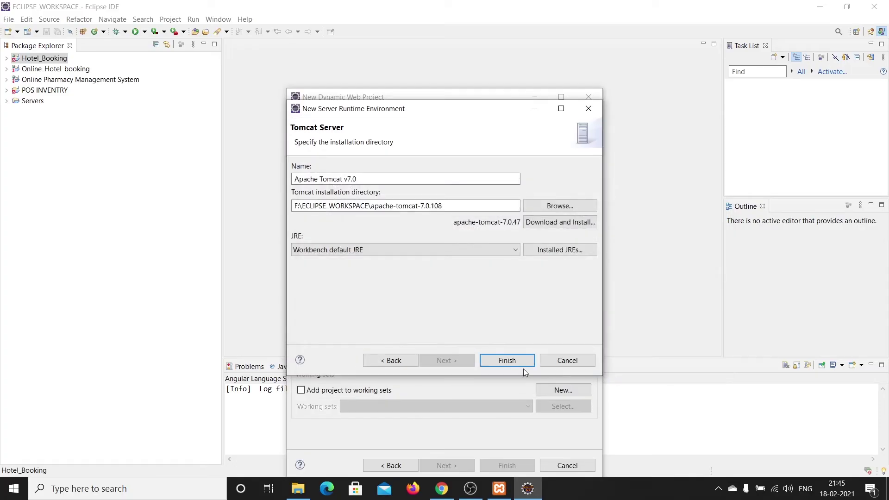
pyautogui.click(505, 363)
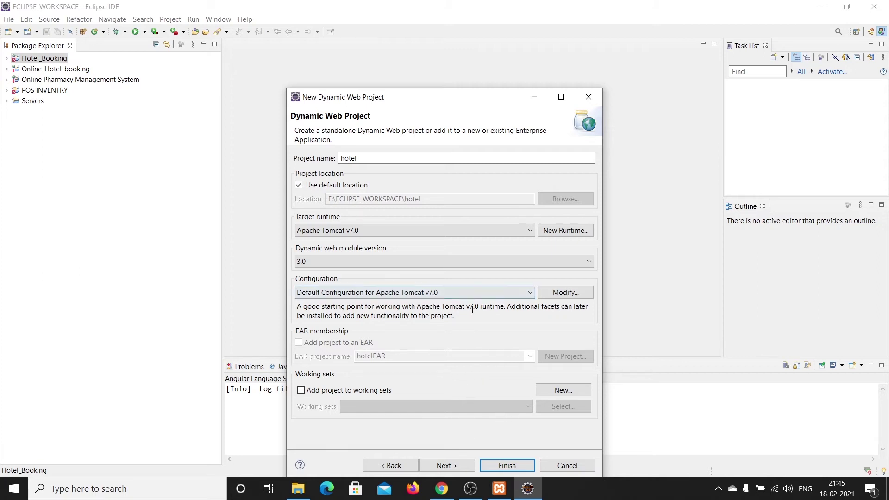
# Accept the default source folder and context root settings, create the hotel project and open the Java EE perspective.
pyautogui.click(454, 467)
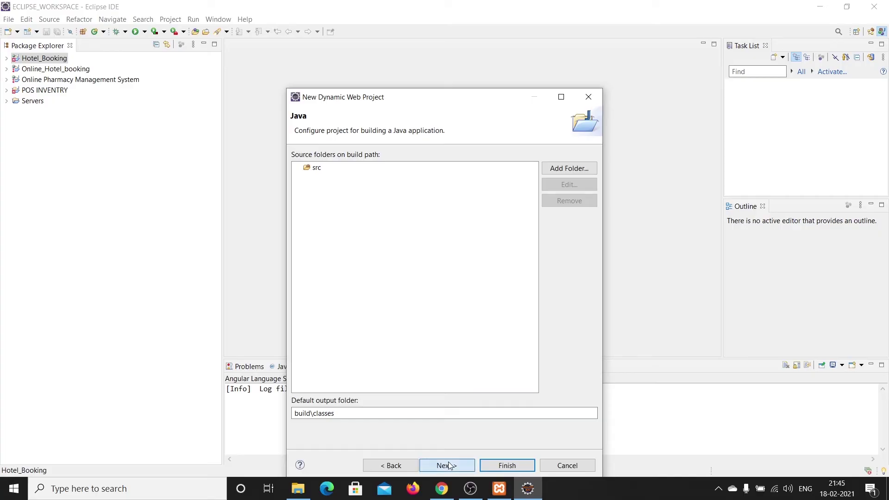
pyautogui.click(449, 462)
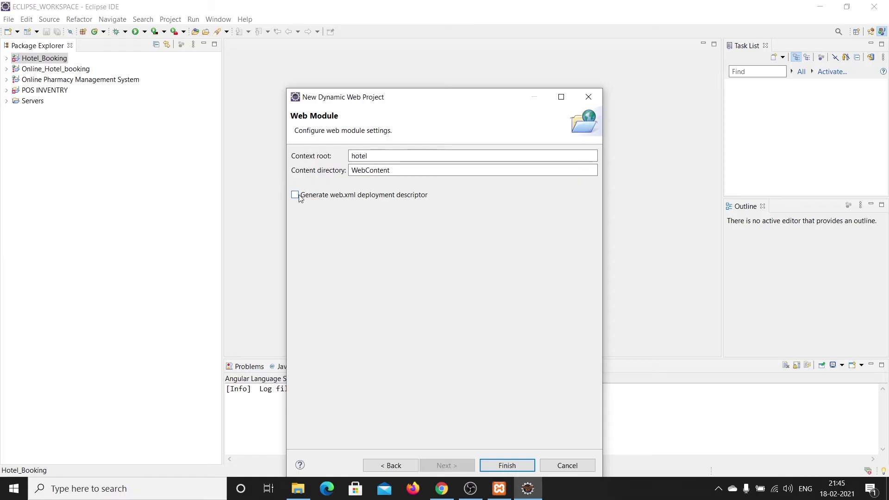
pyautogui.click(508, 466)
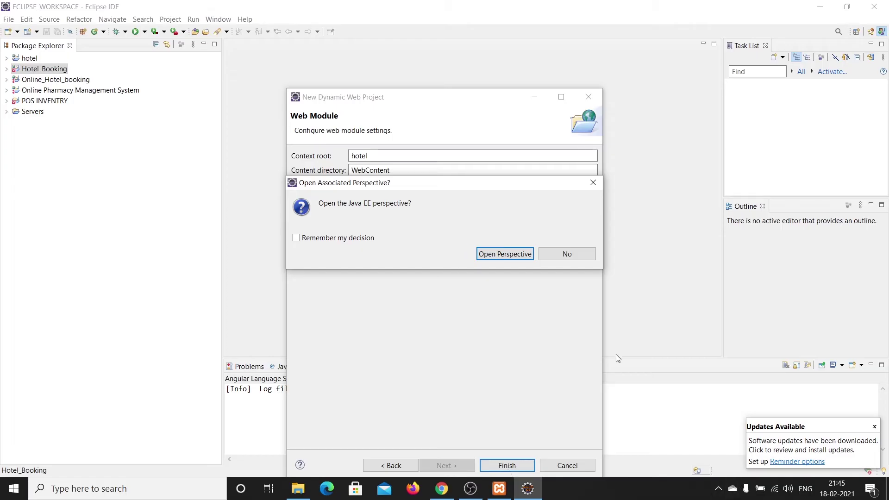
pyautogui.click(490, 255)
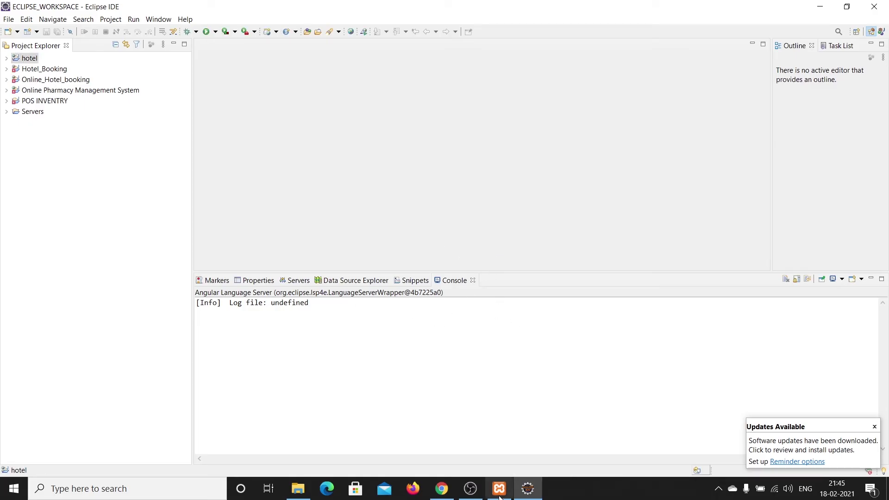
pyautogui.click(529, 492)
pyautogui.click(530, 491)
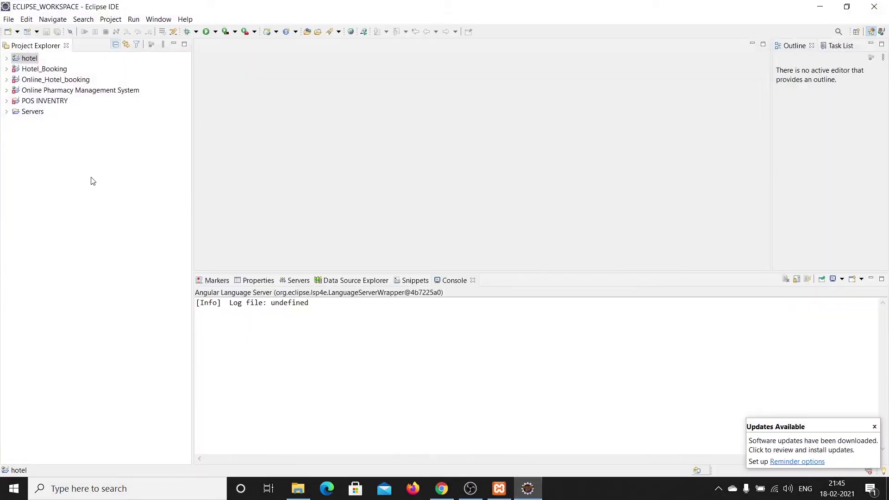
# Open the Tomcat v9.0 server configuration, set its HTTP/1.1 port to 8888, then save and close it.
pyautogui.click(298, 281)
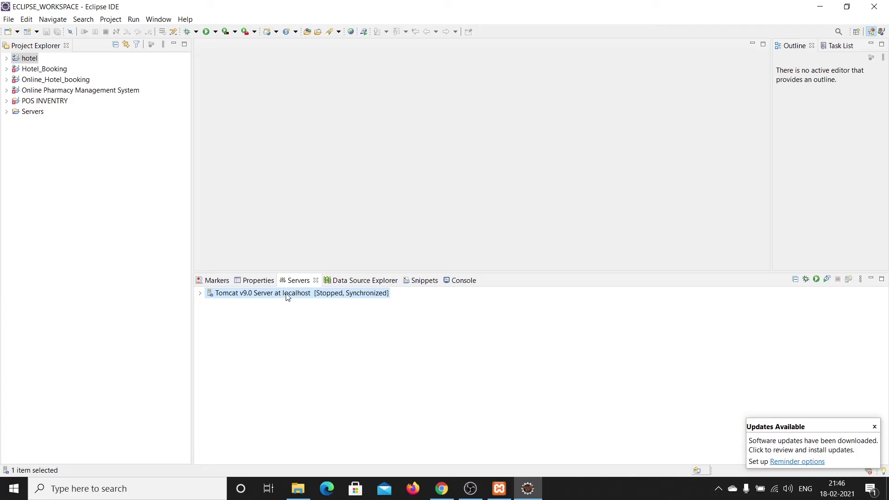
pyautogui.doubleClick(282, 293)
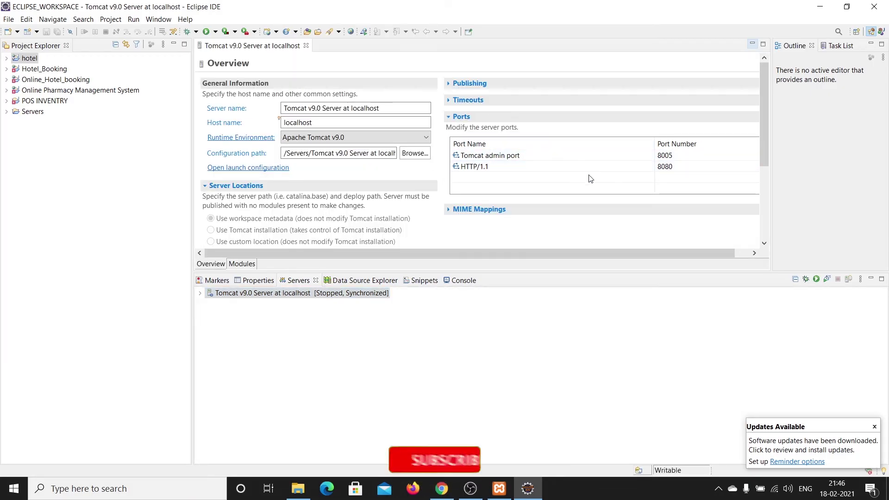
pyautogui.click(686, 169)
pyautogui.click(685, 169)
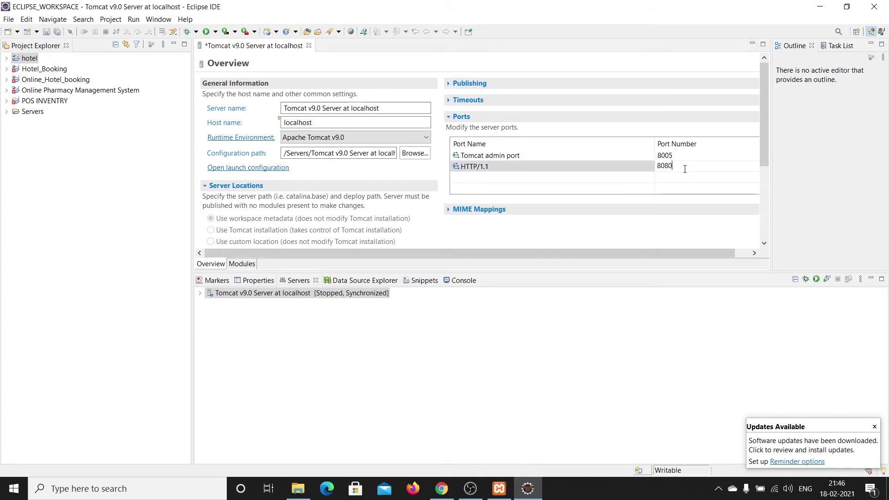
pyautogui.press('Left')
pyautogui.press('Left')
pyautogui.press('BackSpace')
pyautogui.press('End')
pyautogui.click(334, 120)
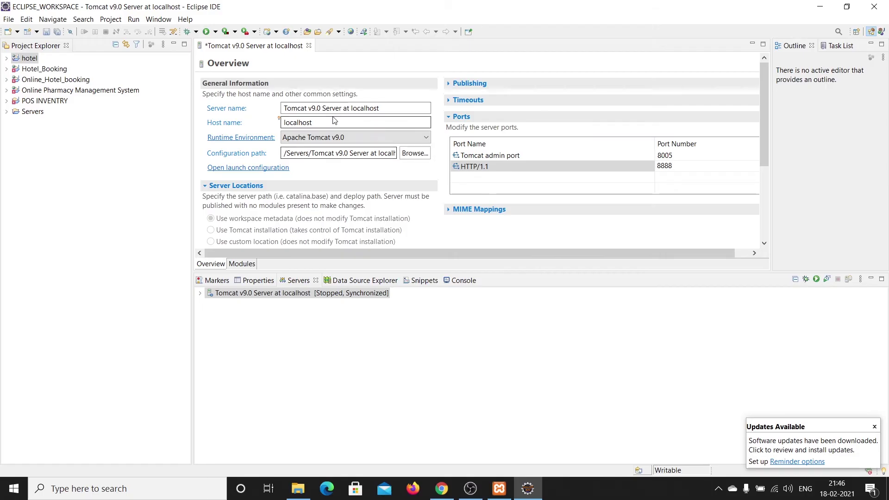
pyautogui.click(309, 45)
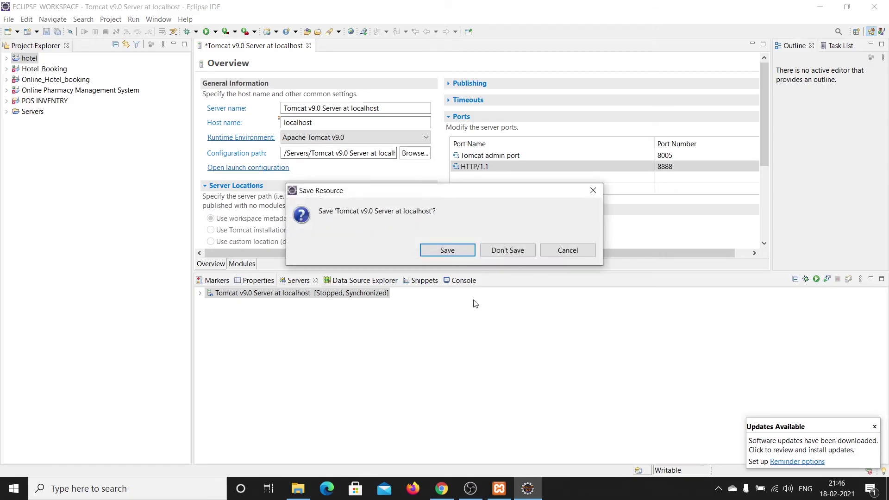
pyautogui.click(455, 250)
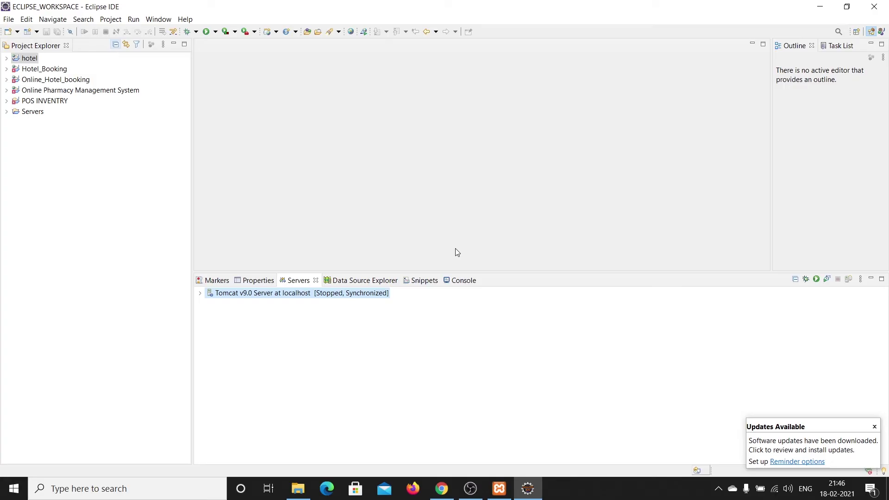
# Try to run the hotel project on the existing Tomcat v9.0 server at localhost and dismiss the error dialog.
pyautogui.click(27, 59)
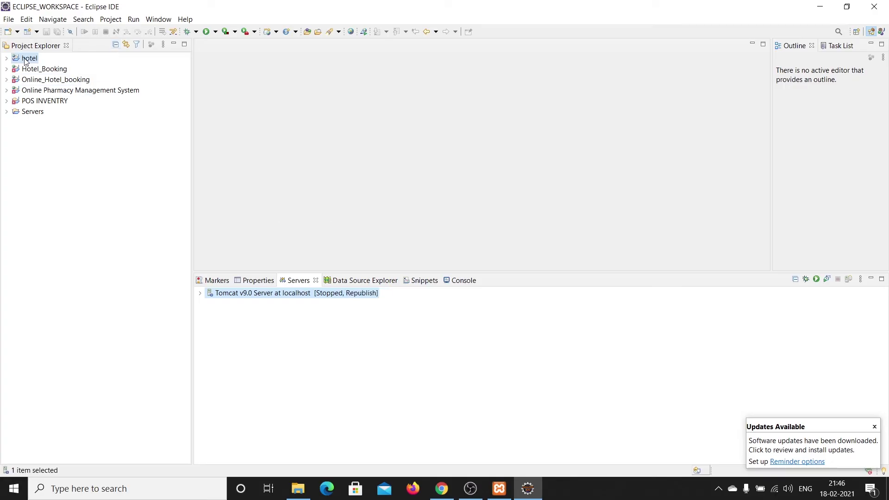
pyautogui.rightClick(26, 60)
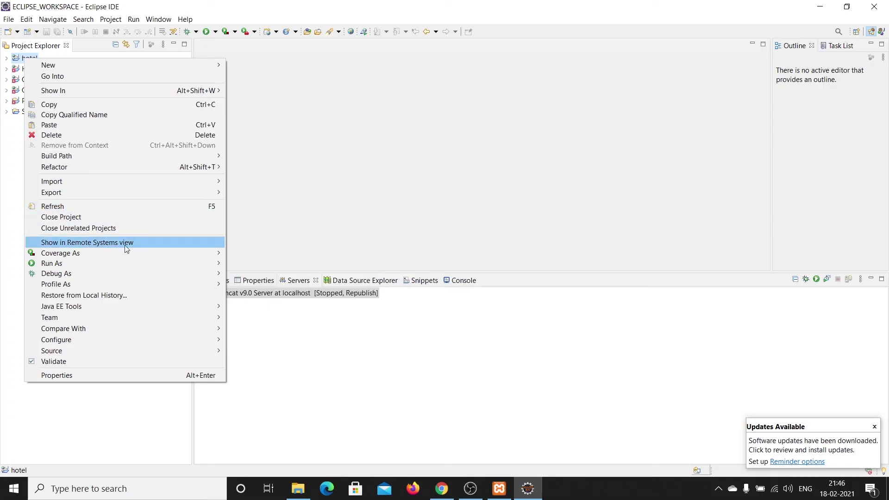
pyautogui.moveTo(209, 266)
pyautogui.click(251, 263)
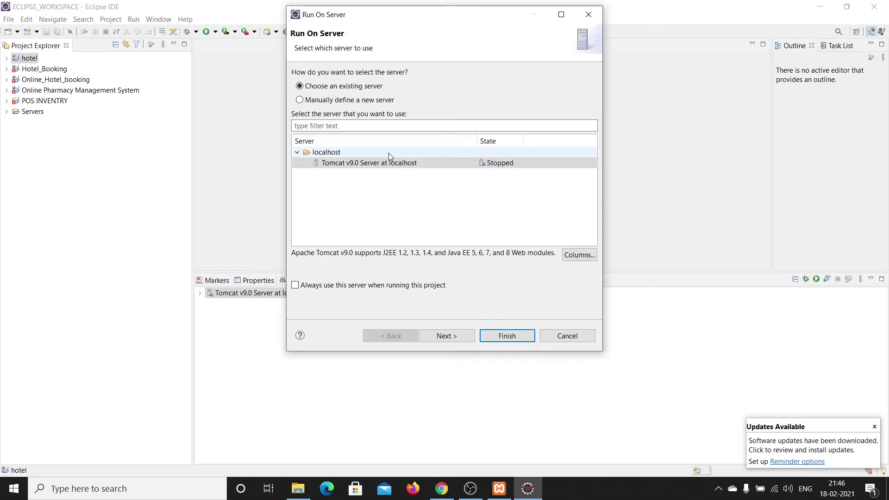
pyautogui.click(457, 337)
pyautogui.click(490, 336)
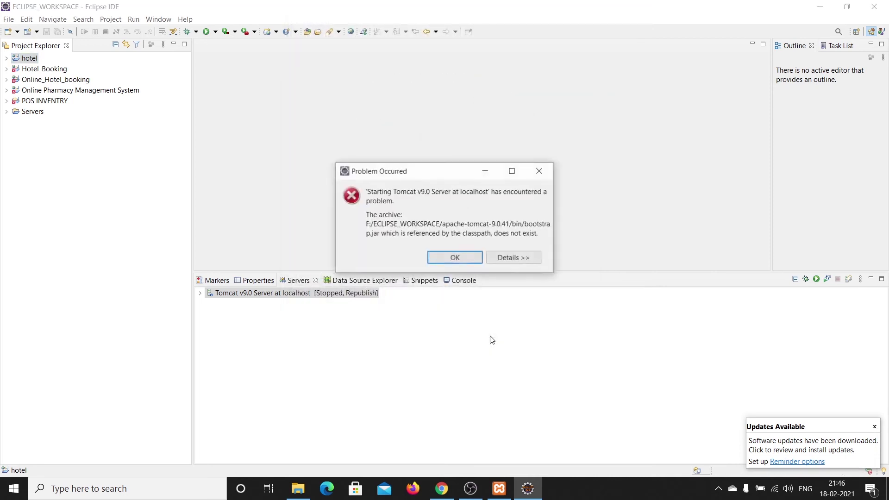
pyautogui.click(465, 261)
# Delete the Tomcat v9.0 server at localhost along with its unused server configuration.
pyautogui.click(242, 296)
pyautogui.click(243, 298)
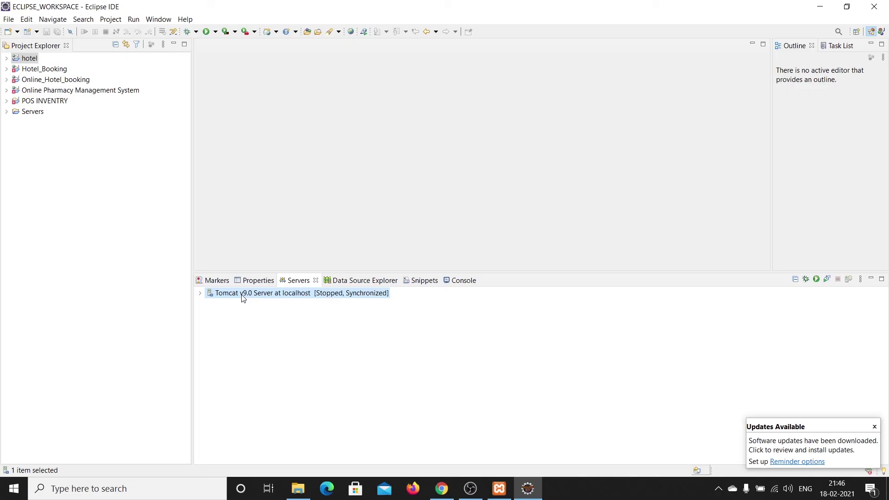
pyautogui.rightClick(243, 299)
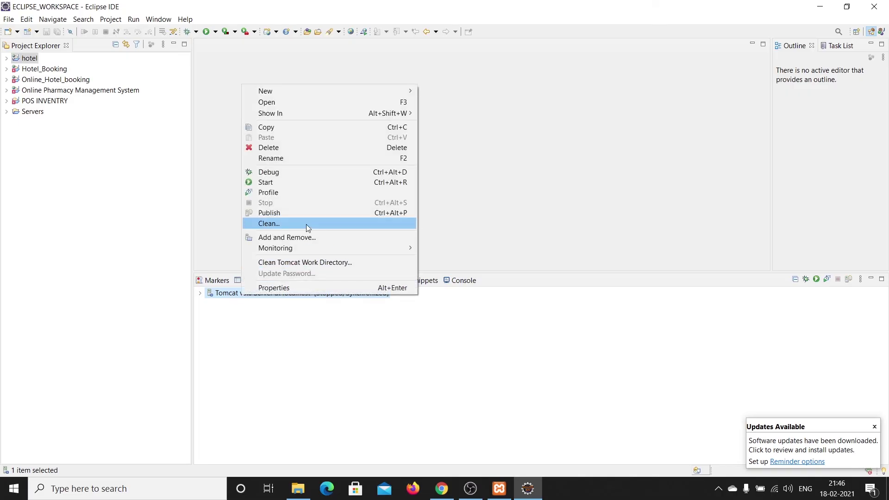
pyautogui.click(293, 143)
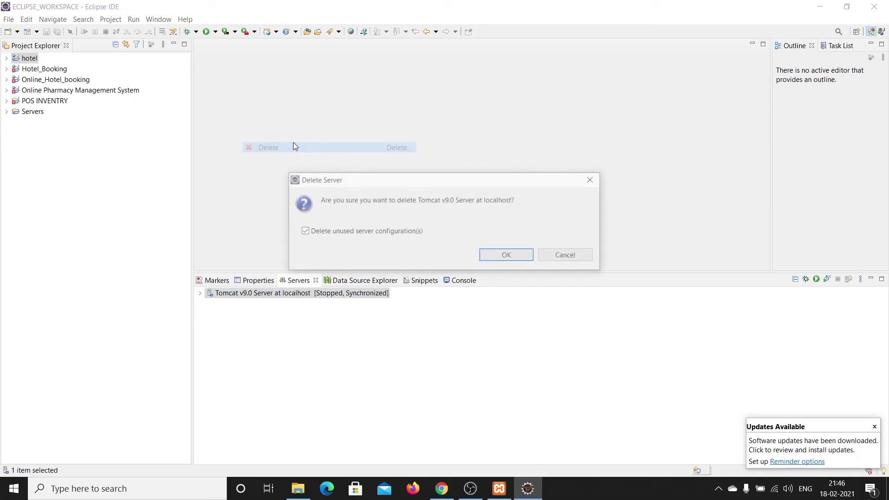
pyautogui.click(504, 254)
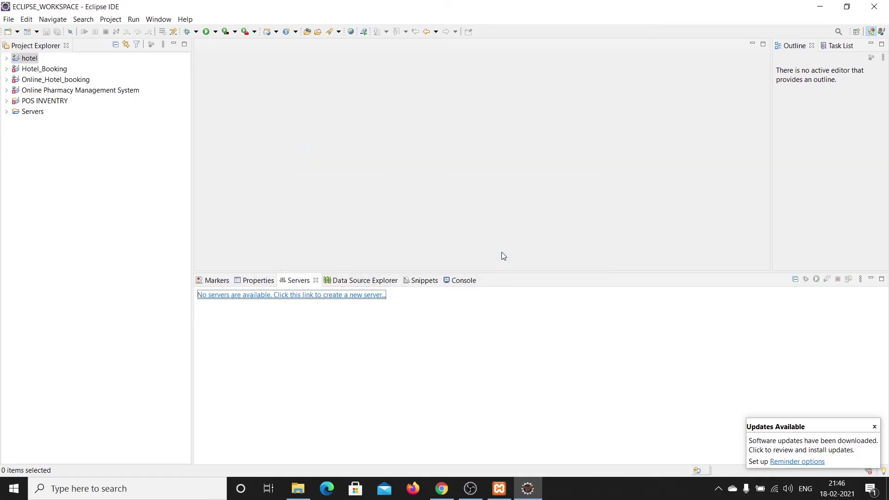
# Create a new Tomcat v7.0 server at localhost with the Apache Tomcat v7.0 runtime, without adding any projects to it.
pyautogui.click(310, 297)
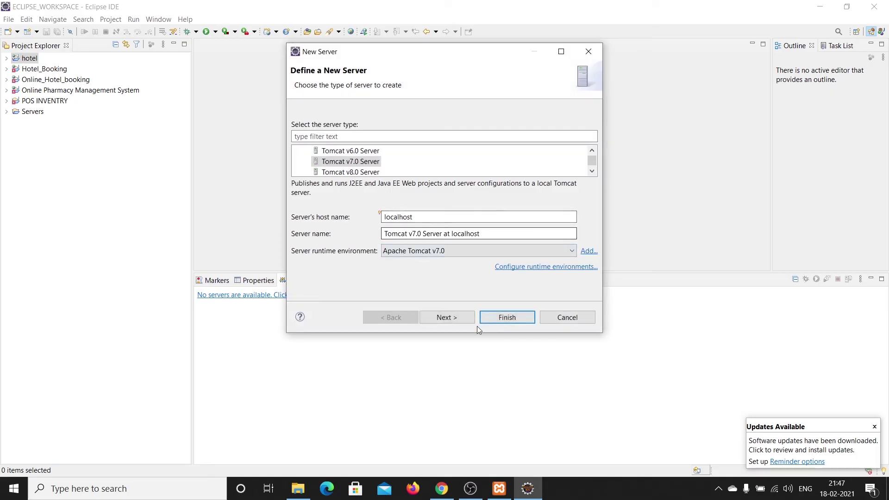
pyautogui.click(454, 319)
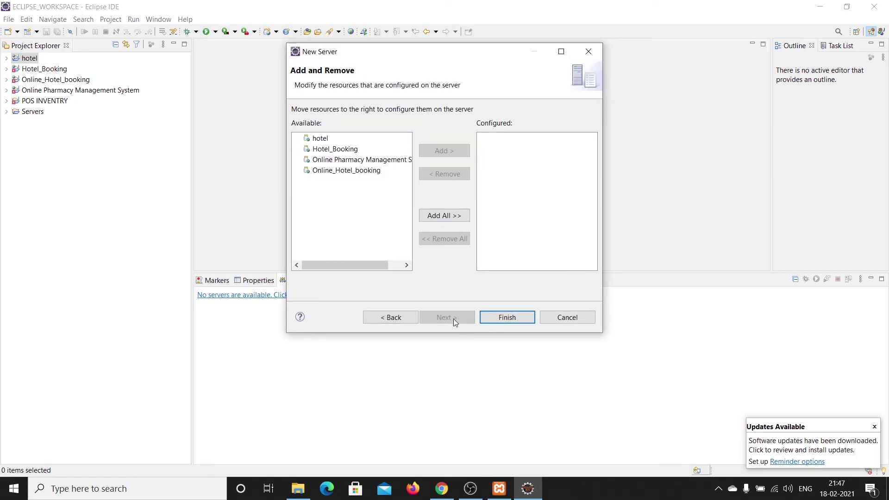
pyautogui.click(330, 138)
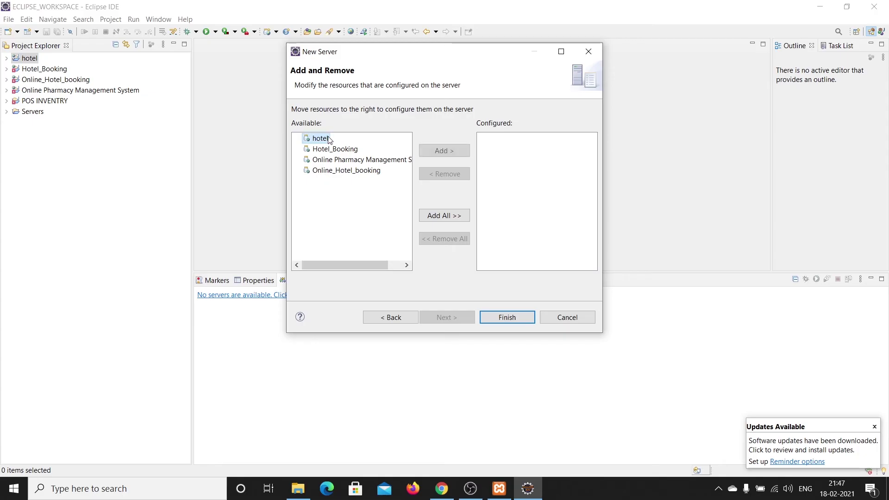
pyautogui.click(505, 317)
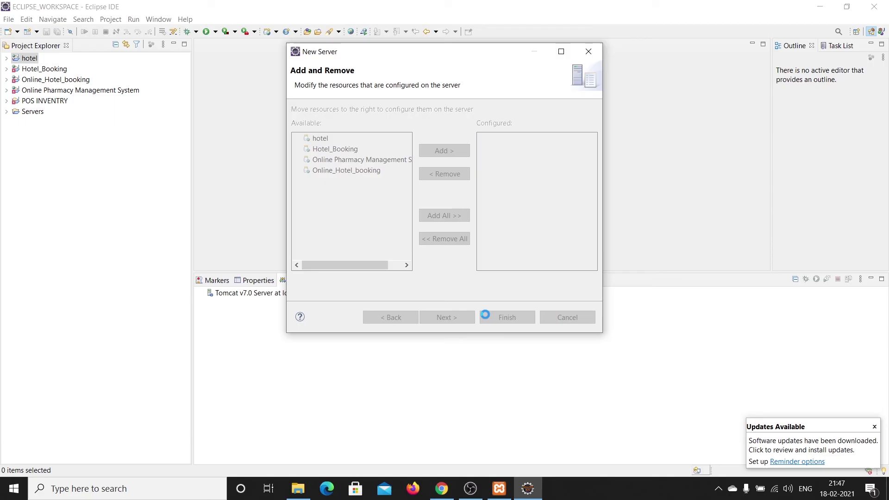
# Open the Tomcat v7.0 server configuration, set its HTTP/1.1 port to 8282, and save and close it.
pyautogui.click(273, 293)
pyautogui.doubleClick(267, 294)
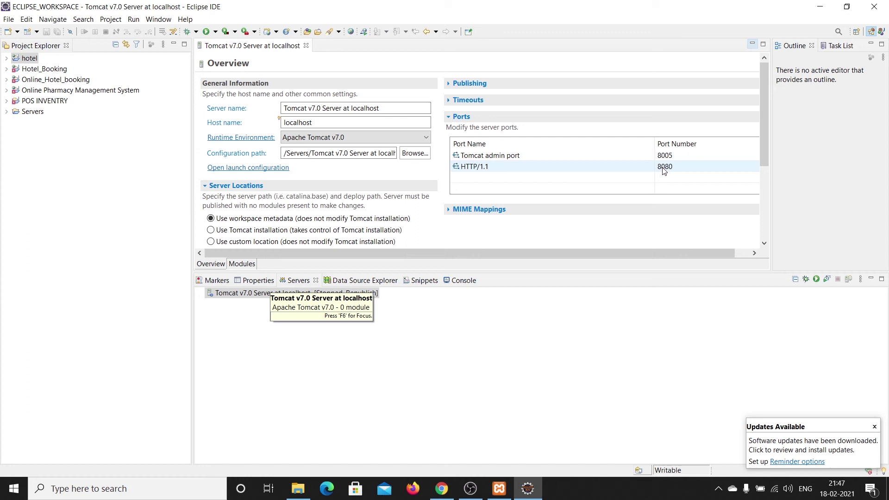
pyautogui.click(665, 168)
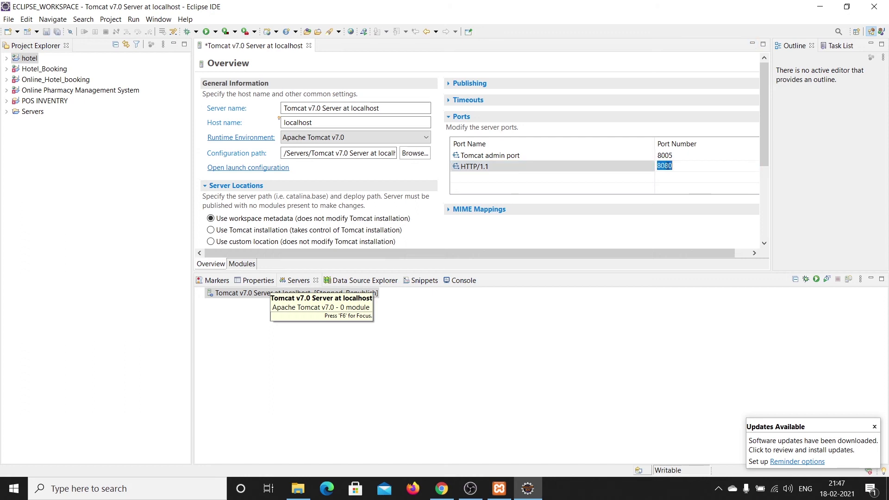
pyautogui.click(665, 166)
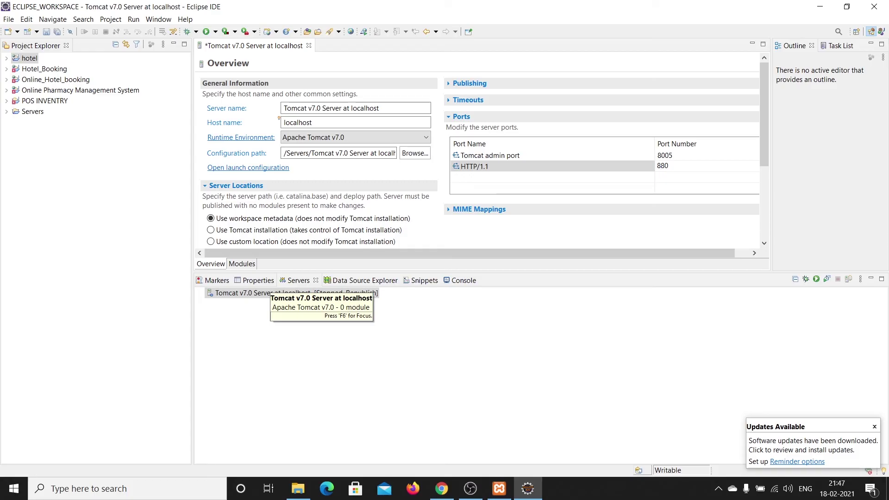
pyautogui.write('2')
pyautogui.click(672, 166)
pyautogui.write('2')
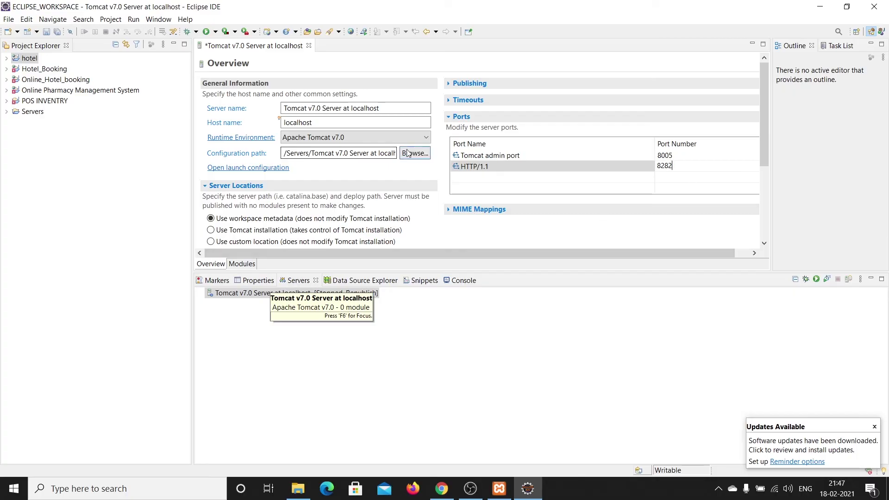
pyautogui.click(309, 46)
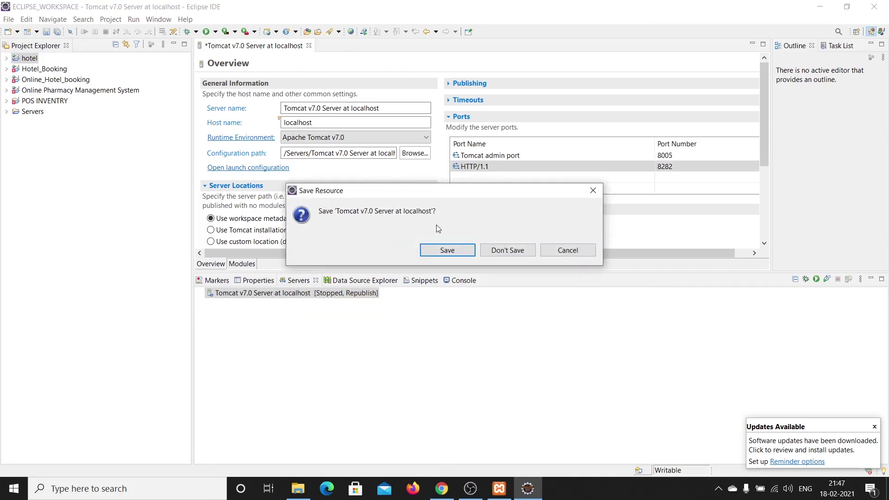
pyautogui.click(441, 246)
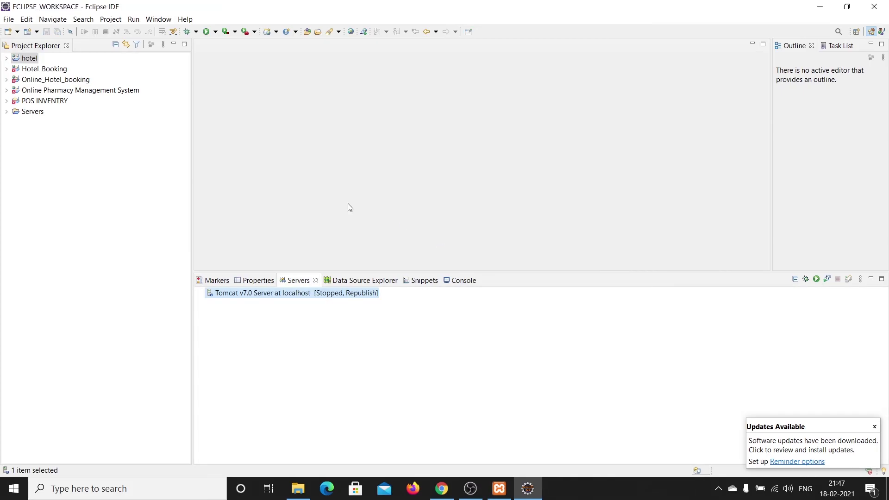
# Run the hotel project on the Tomcat v7.0 server at localhost, close the resulting browser page and return to Eclipse.
pyautogui.click(29, 58)
pyautogui.rightClick(29, 59)
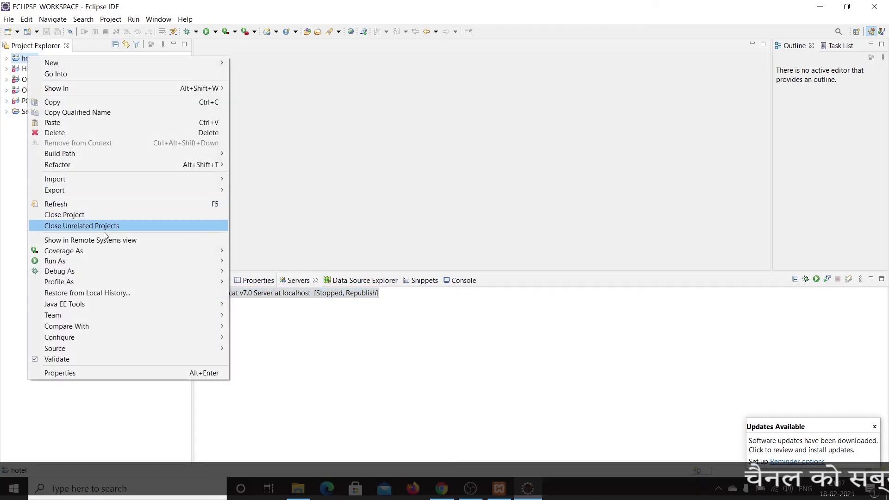
pyautogui.moveTo(107, 261)
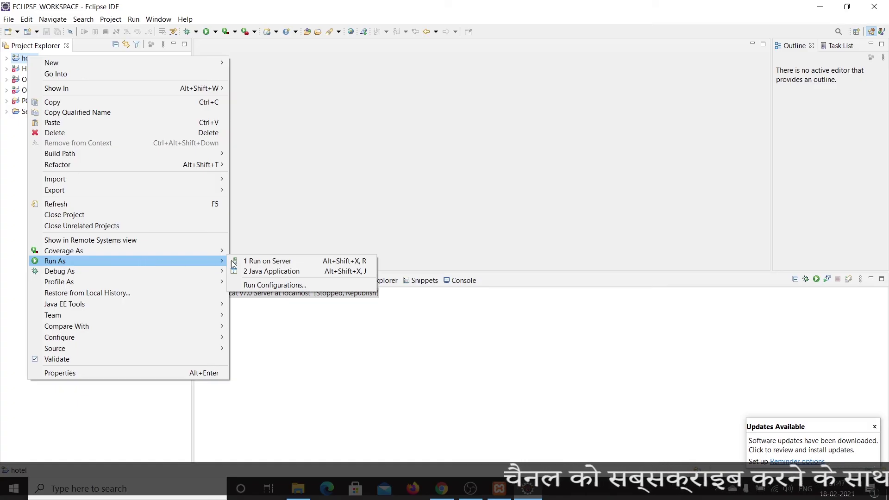
pyautogui.click(266, 263)
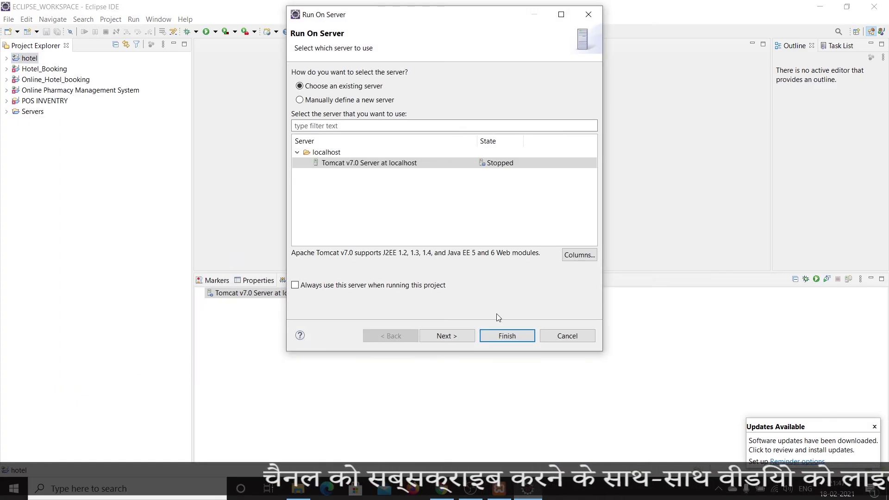
pyautogui.click(505, 333)
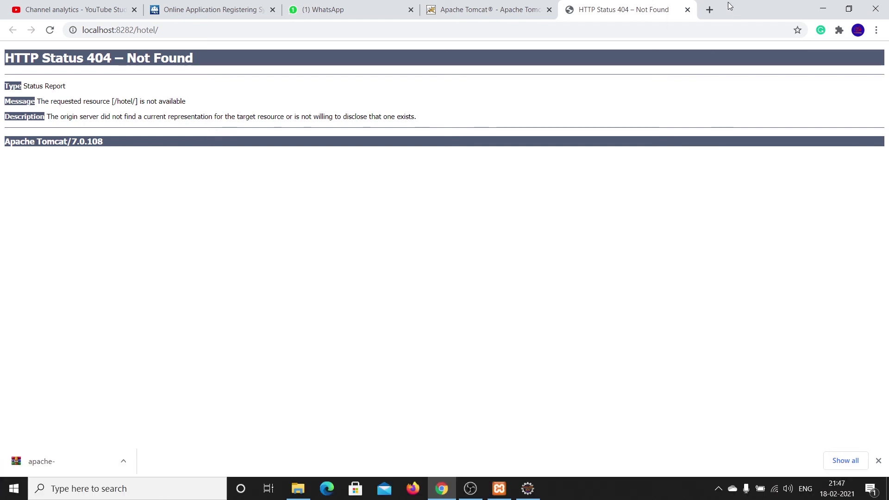
pyautogui.click(688, 10)
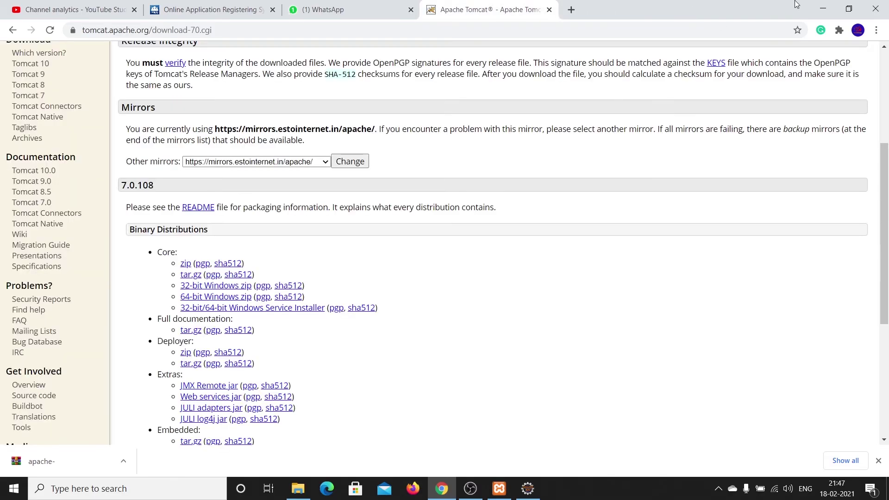
pyautogui.click(823, 6)
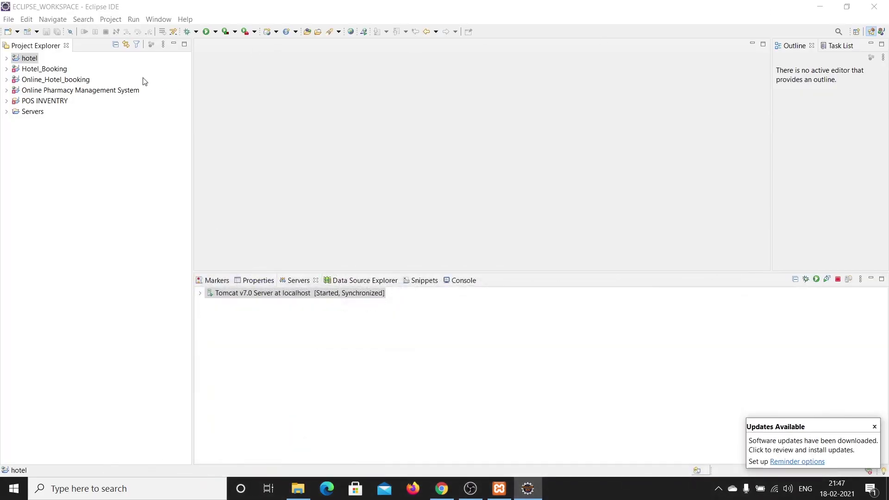
# Create a new JSP file named index.jsp in the hotel project's WebContent folder.
pyautogui.click(6, 59)
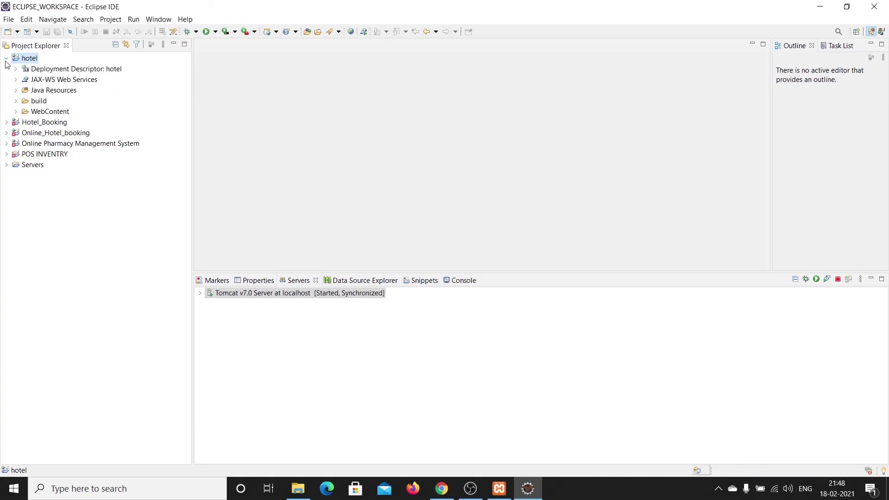
pyautogui.click(16, 113)
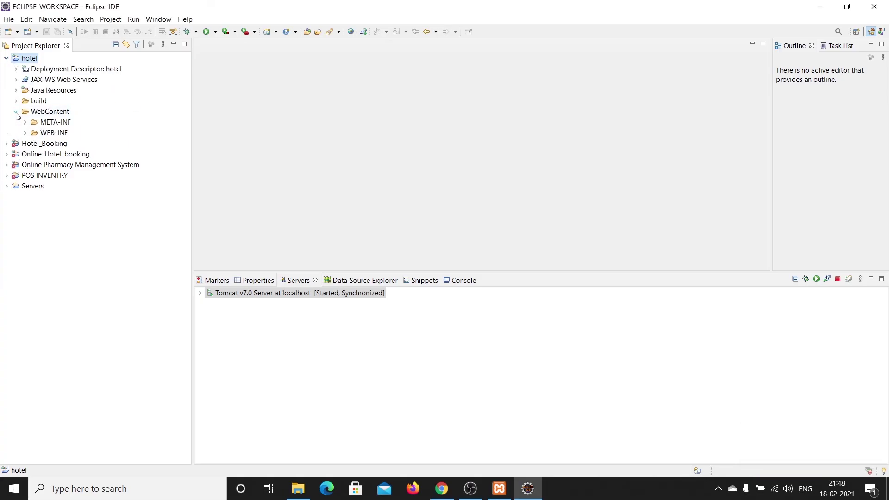
pyautogui.rightClick(53, 118)
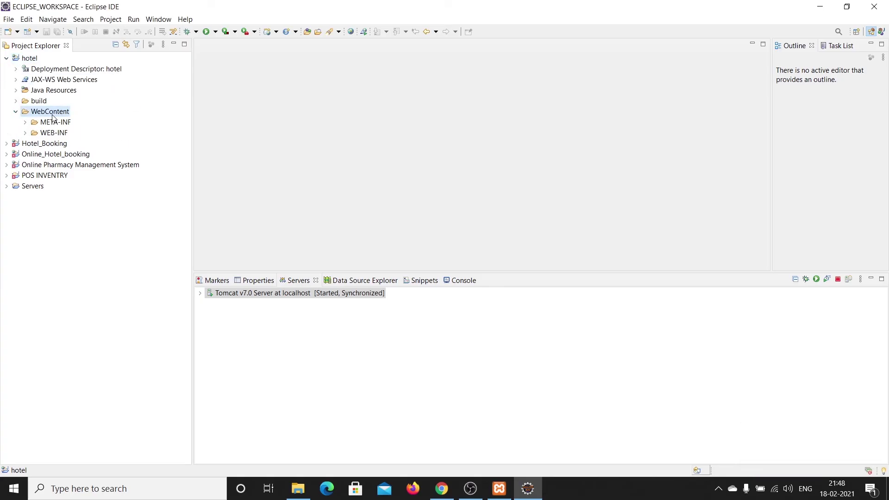
pyautogui.moveTo(169, 124)
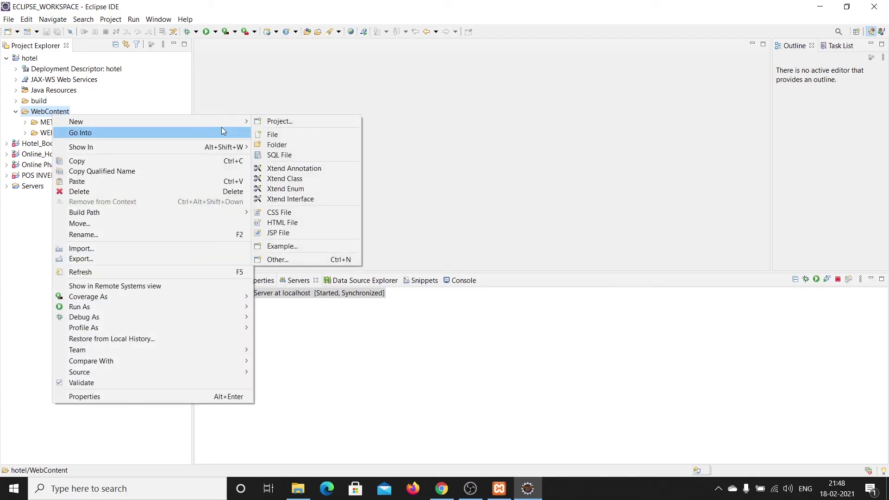
pyautogui.moveTo(241, 124)
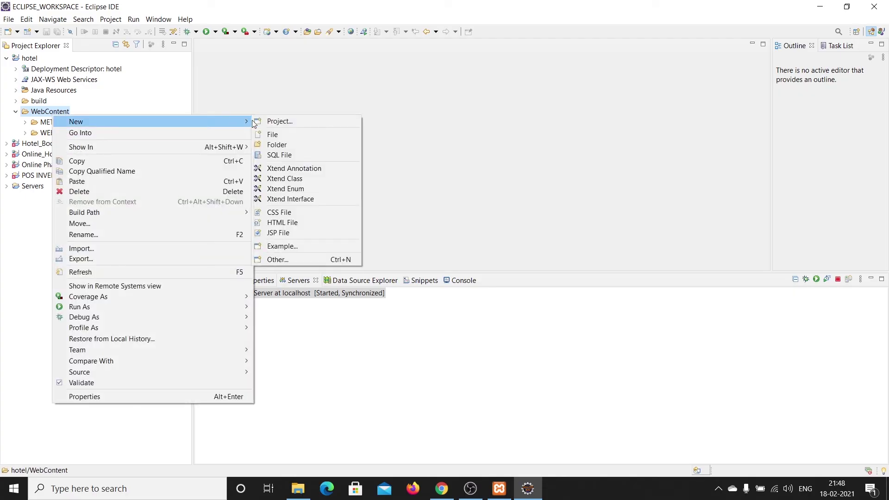
pyautogui.click(282, 235)
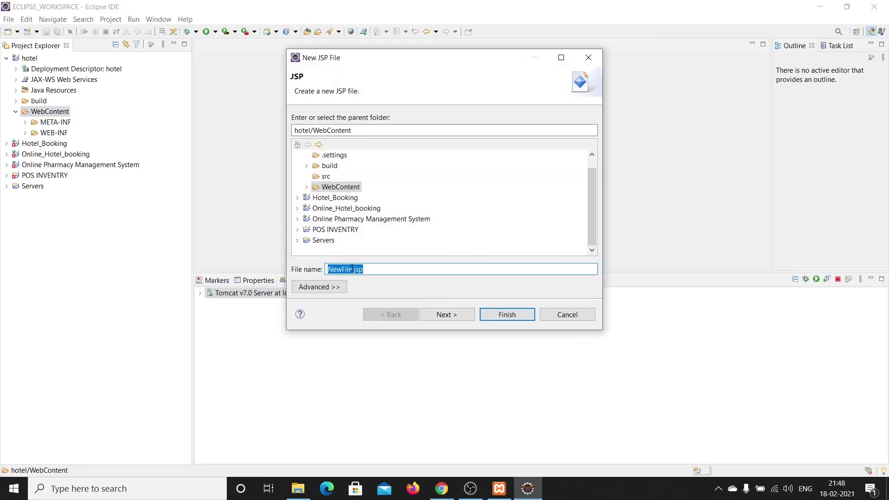
pyautogui.write('i')
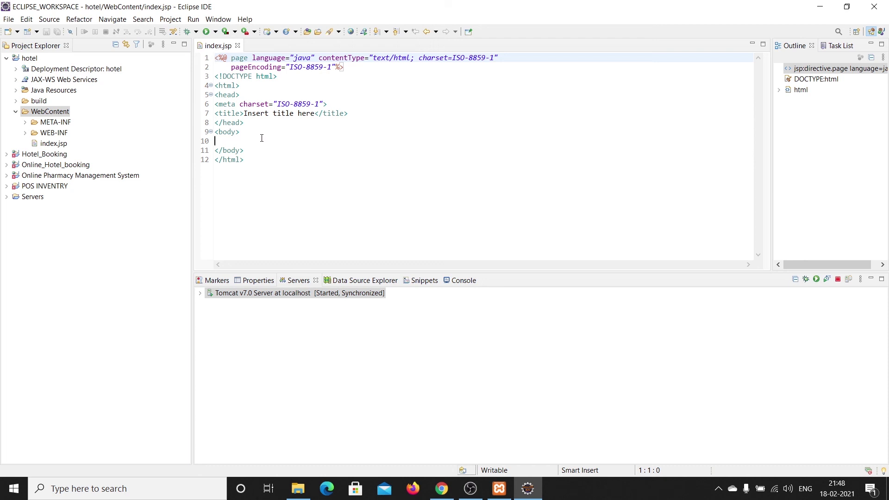
# Enter the text "welcome home page" in the body of index.jsp and save the file.
pyautogui.click(261, 138)
pyautogui.write('home page')
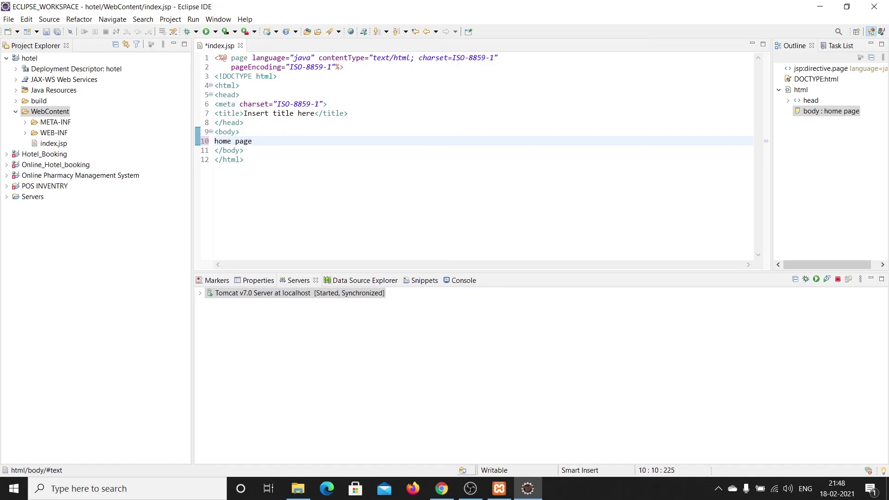
pyautogui.press('Left')
pyautogui.write('welco')
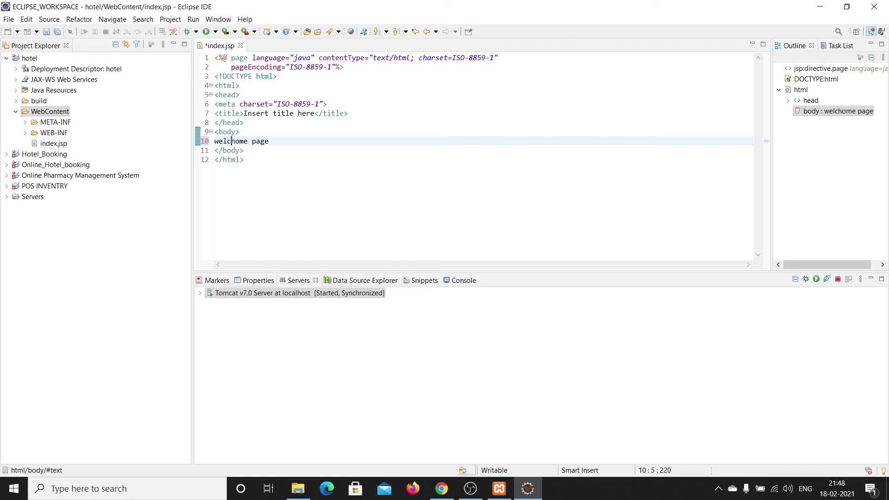
pyautogui.write('me')
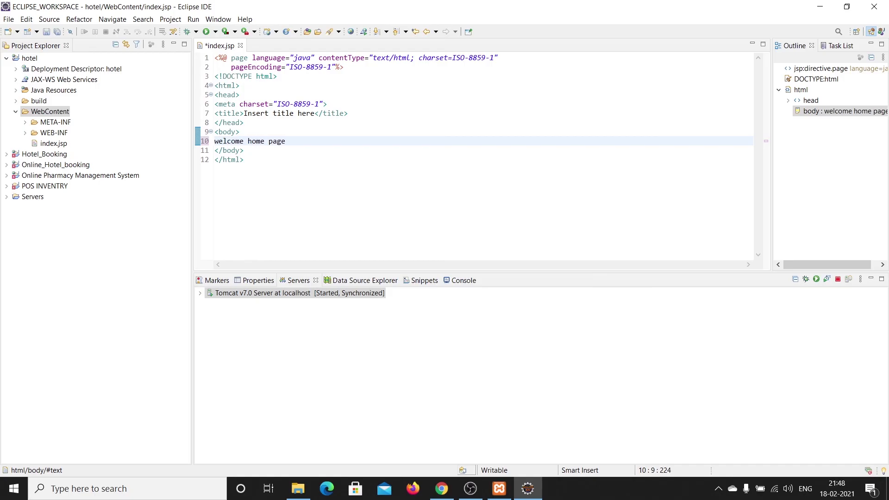
pyautogui.hotkey('ctrl', 's')
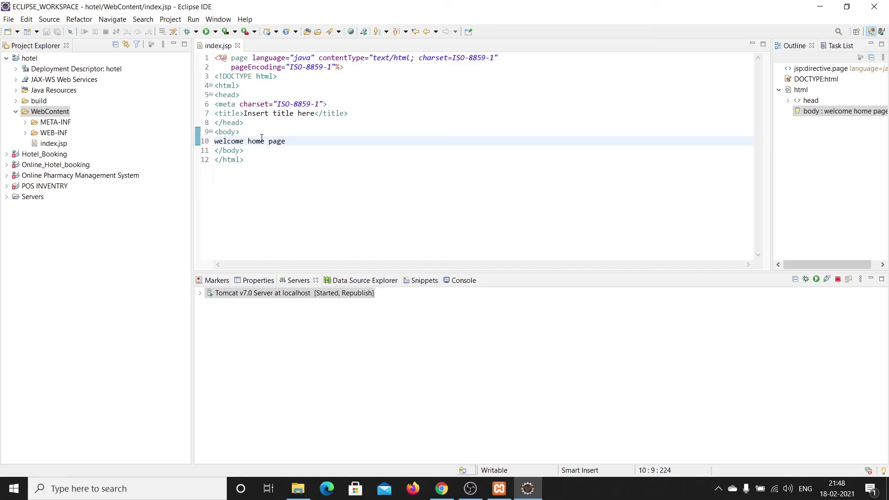
# Run the hotel project again on the existing Tomcat v7.0 Server at localhost.
pyautogui.click(26, 60)
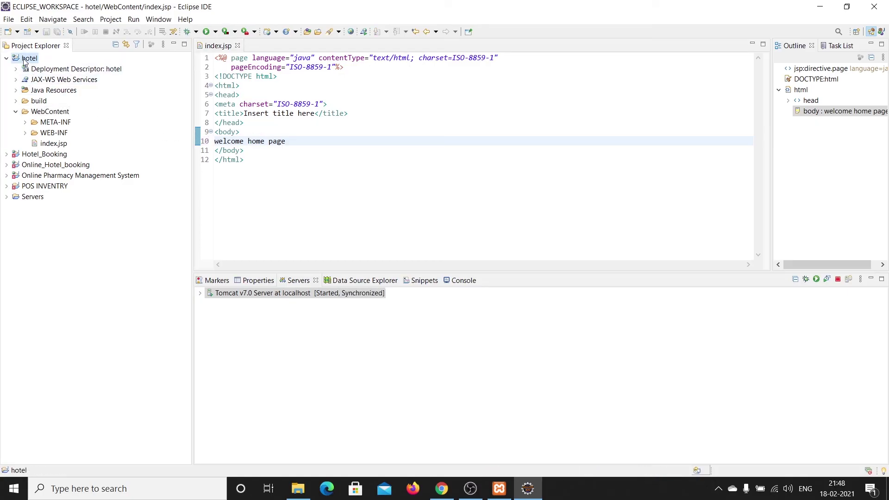
pyautogui.rightClick(25, 59)
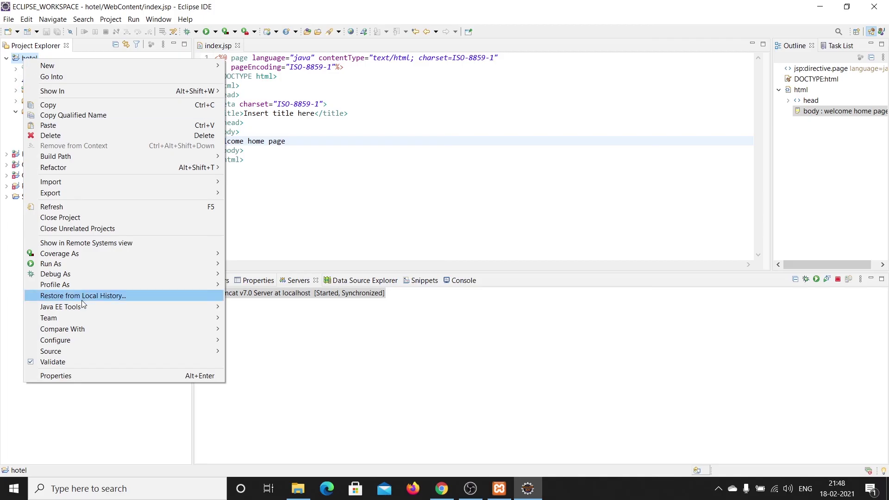
pyautogui.moveTo(82, 264)
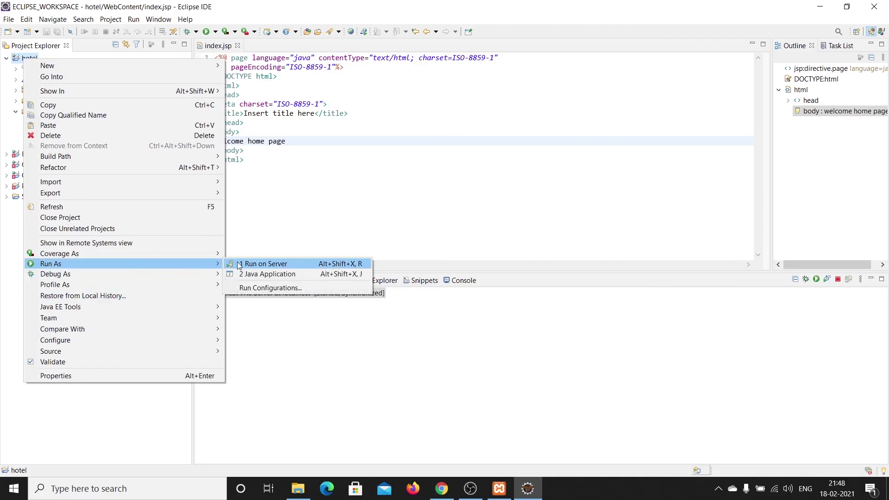
pyautogui.click(254, 264)
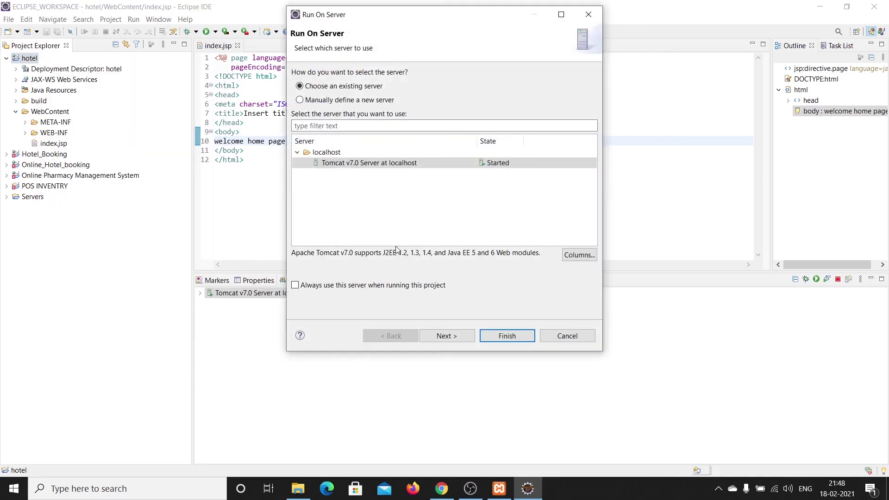
pyautogui.click(451, 334)
pyautogui.click(503, 330)
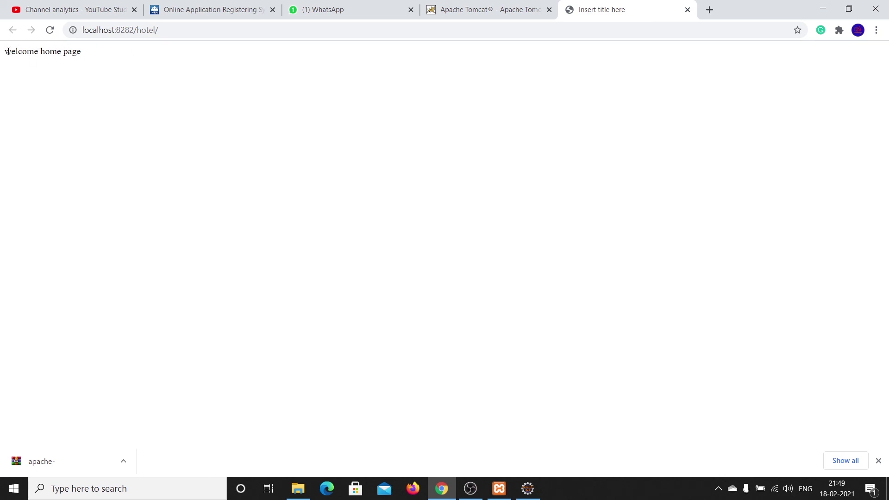
# Check the body text of the hotel page at localhost:8282/hotel/ in the browser, and return to Eclipse.
pyautogui.moveTo(8, 51); pyautogui.dragTo(79, 61)
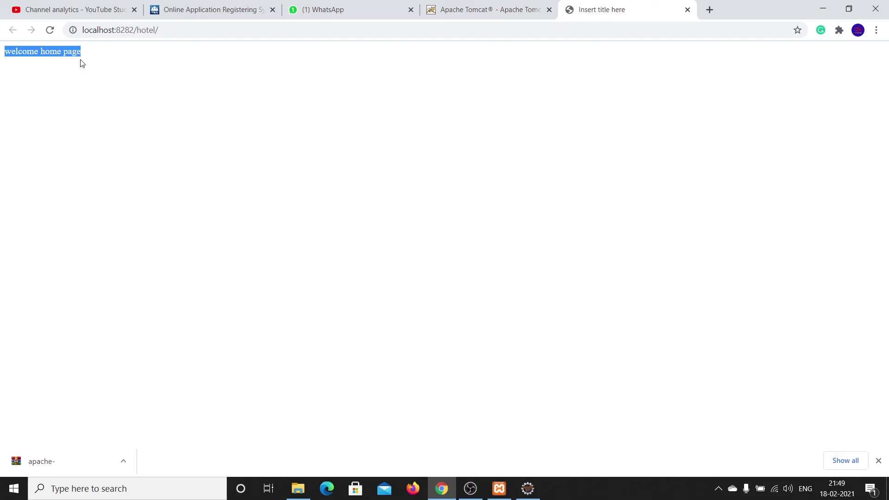
pyautogui.moveTo(470, 488); pyautogui.dragTo(490, 491)
pyautogui.click(556, 6)
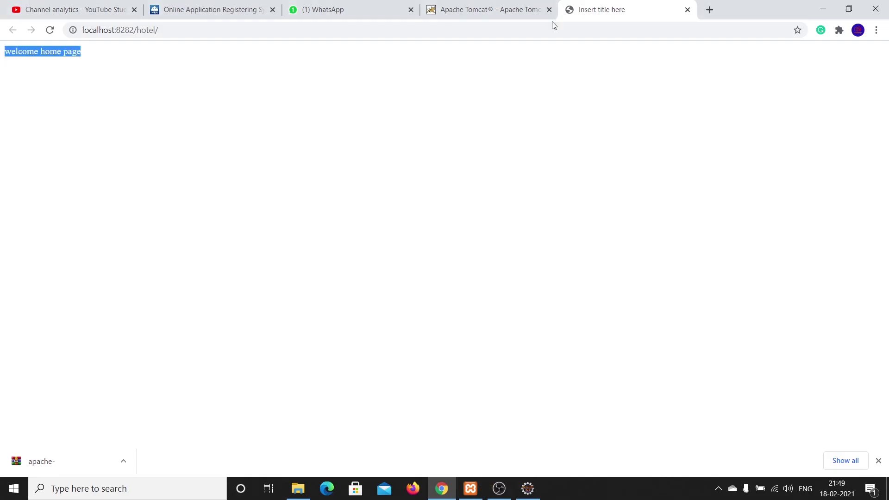
pyautogui.click(527, 489)
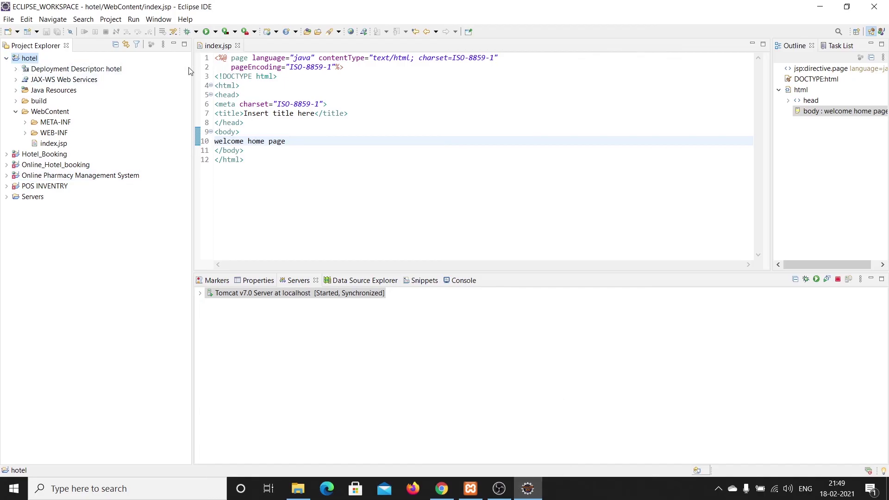
# Review the welcome file list in web.xml under the hotel project's WEB-INF folder, and close the web.xml and index.jsp editors.
pyautogui.click(15, 112)
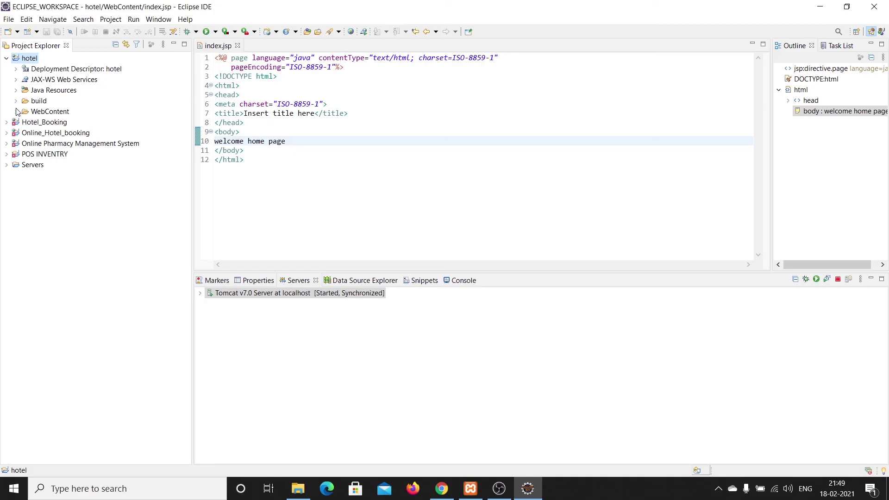
pyautogui.click(16, 112)
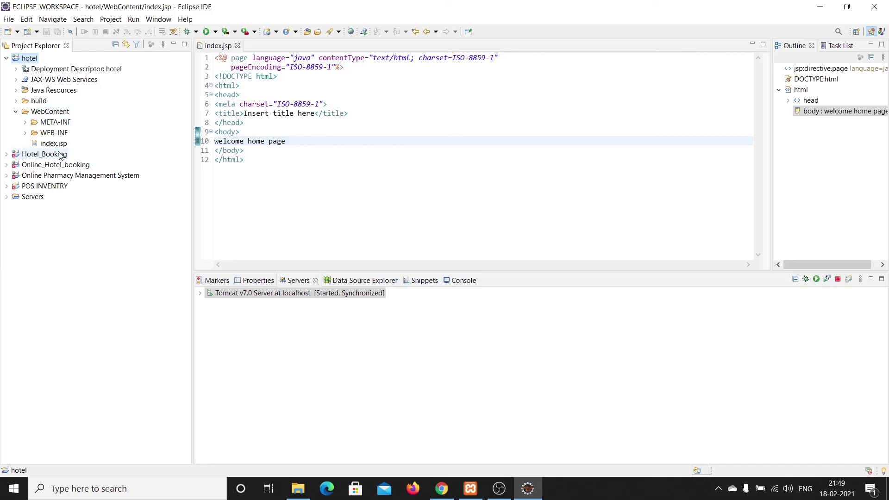
pyautogui.click(25, 123)
pyautogui.click(25, 144)
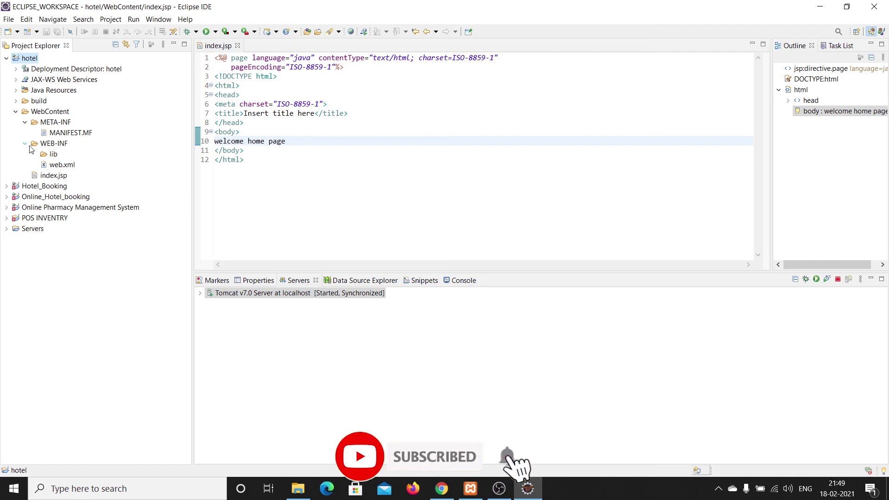
pyautogui.doubleClick(59, 162)
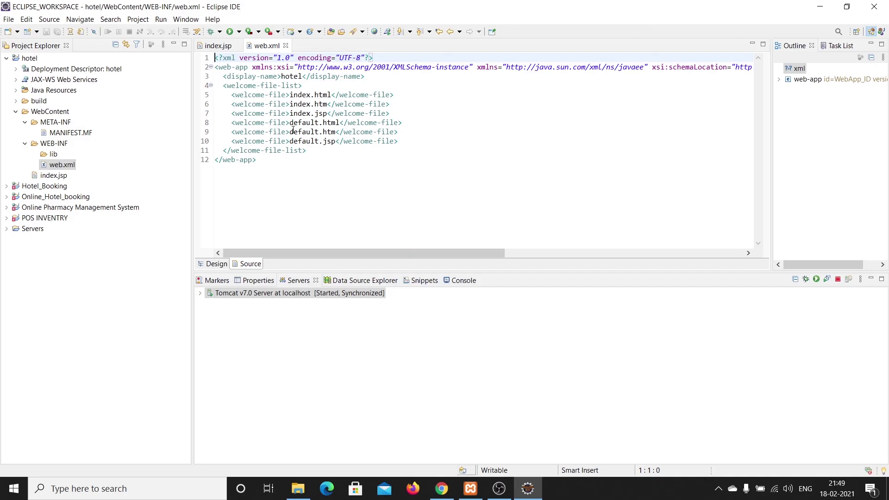
pyautogui.click(286, 46)
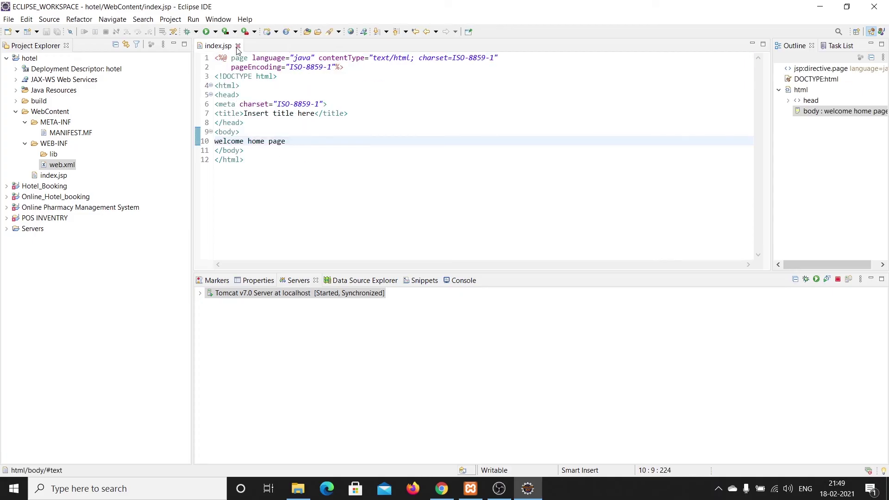
pyautogui.click(238, 46)
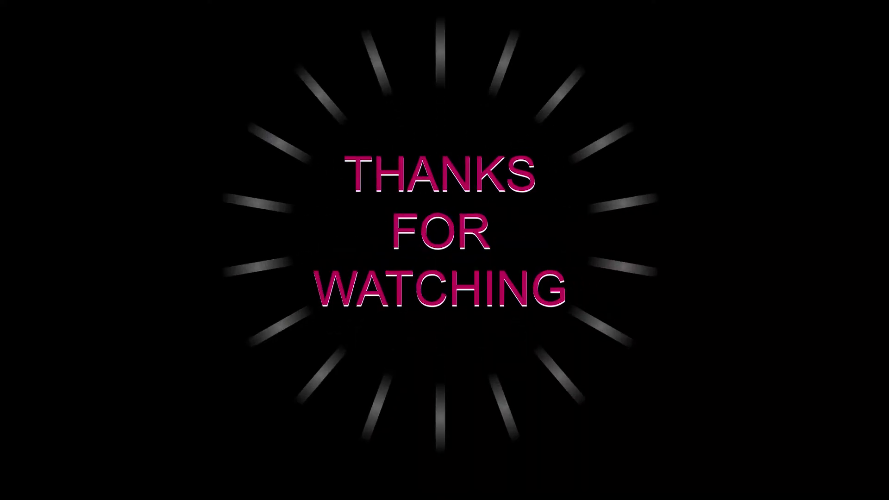